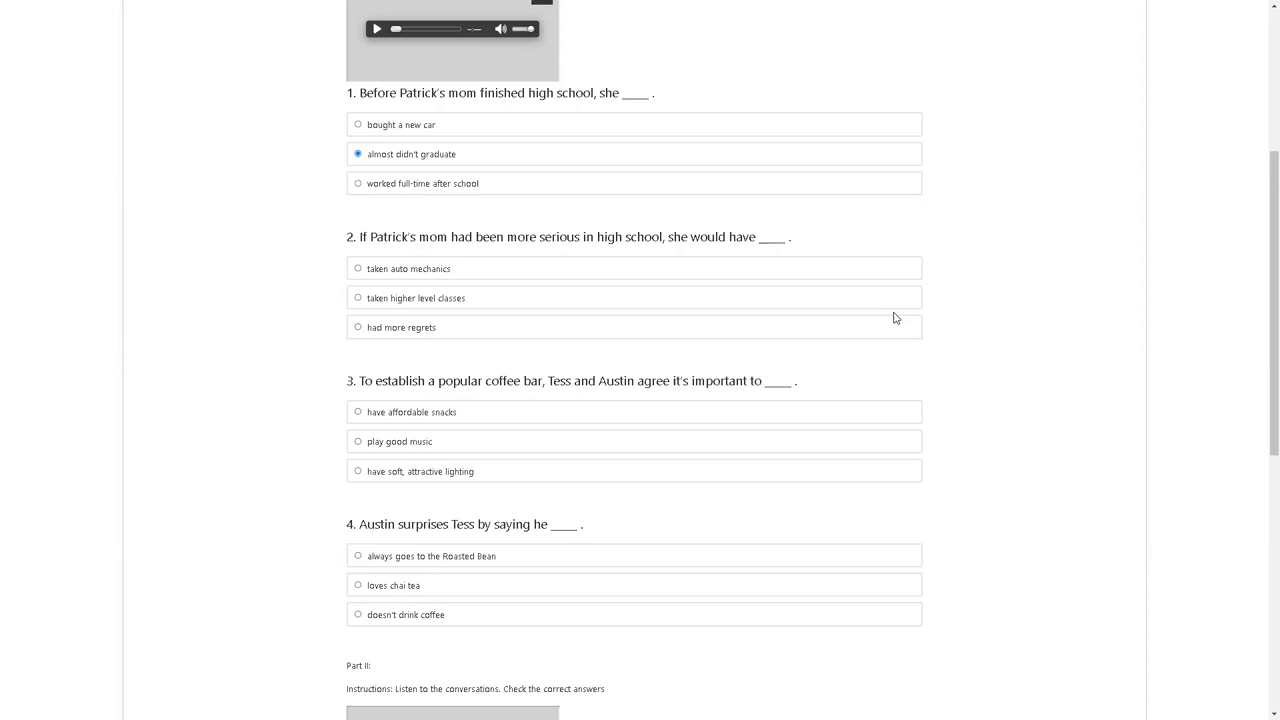
Answer Part I question 2 with "taken higher level classes" and question 3 with "play good music".
left_click(502, 308)
scroll(503, 312, "down", 1)
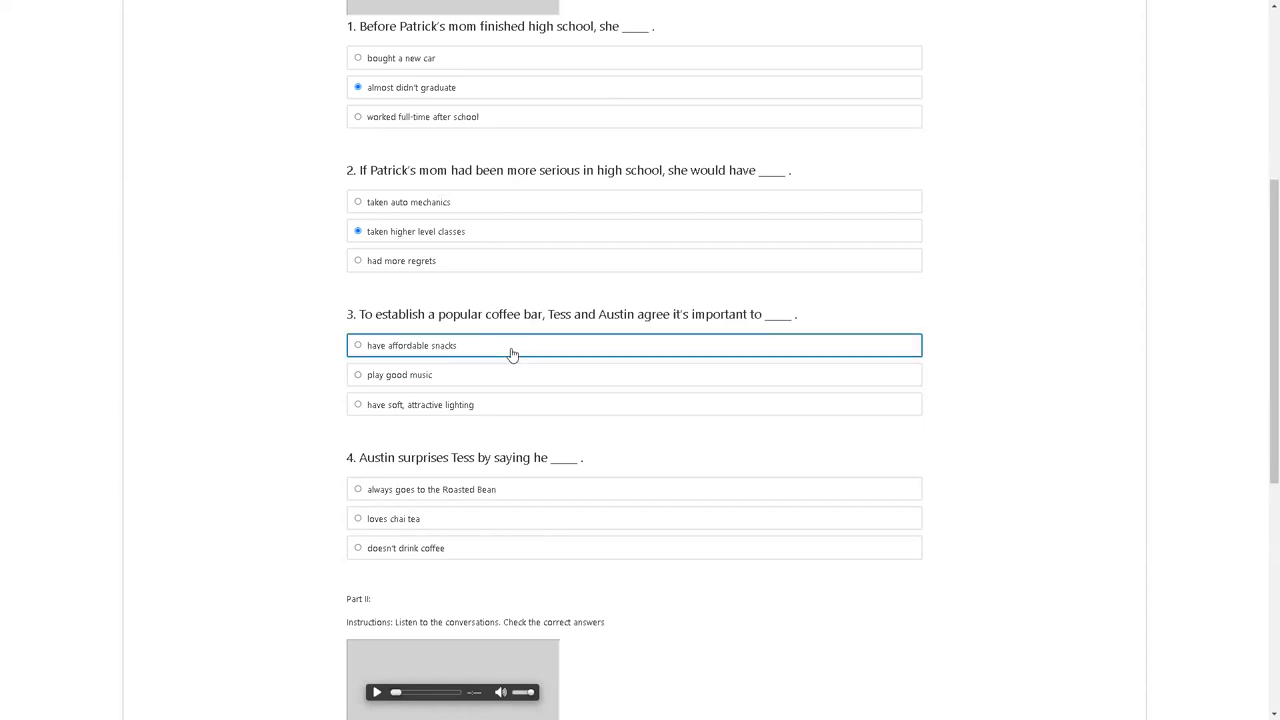
double_click(466, 314)
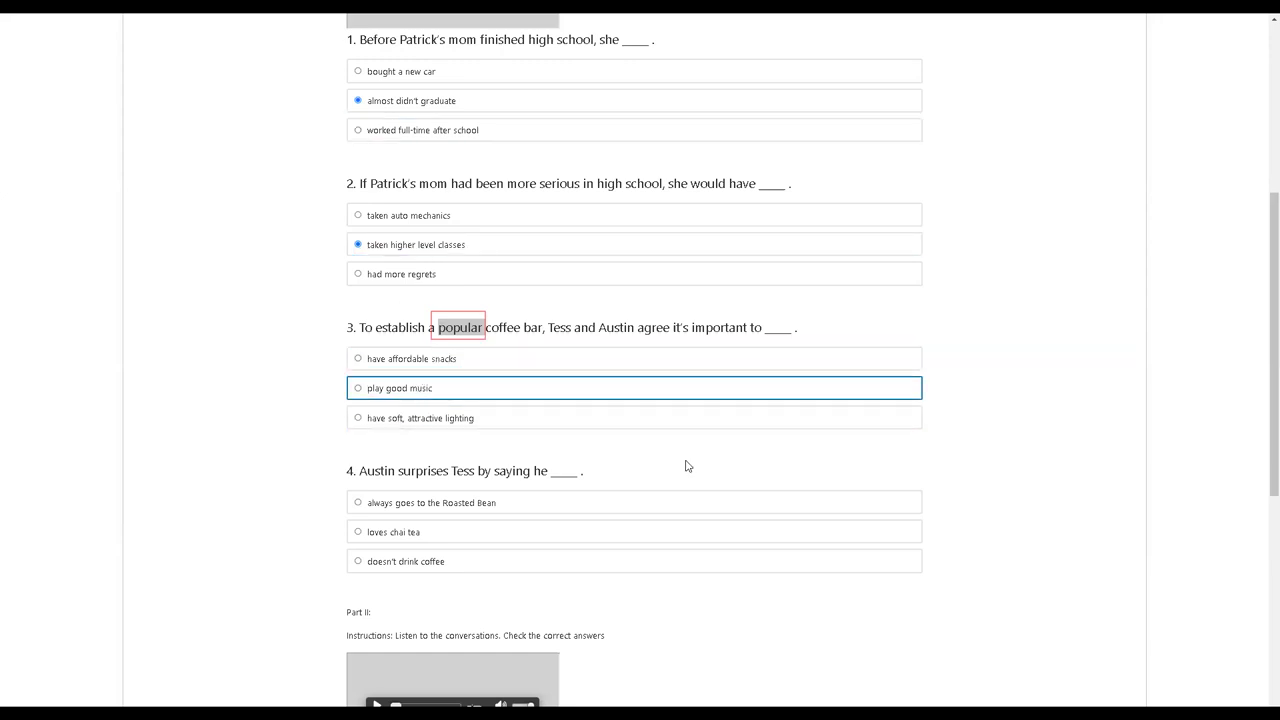
left_click(715, 388)
scroll(726, 360, "down", 1)
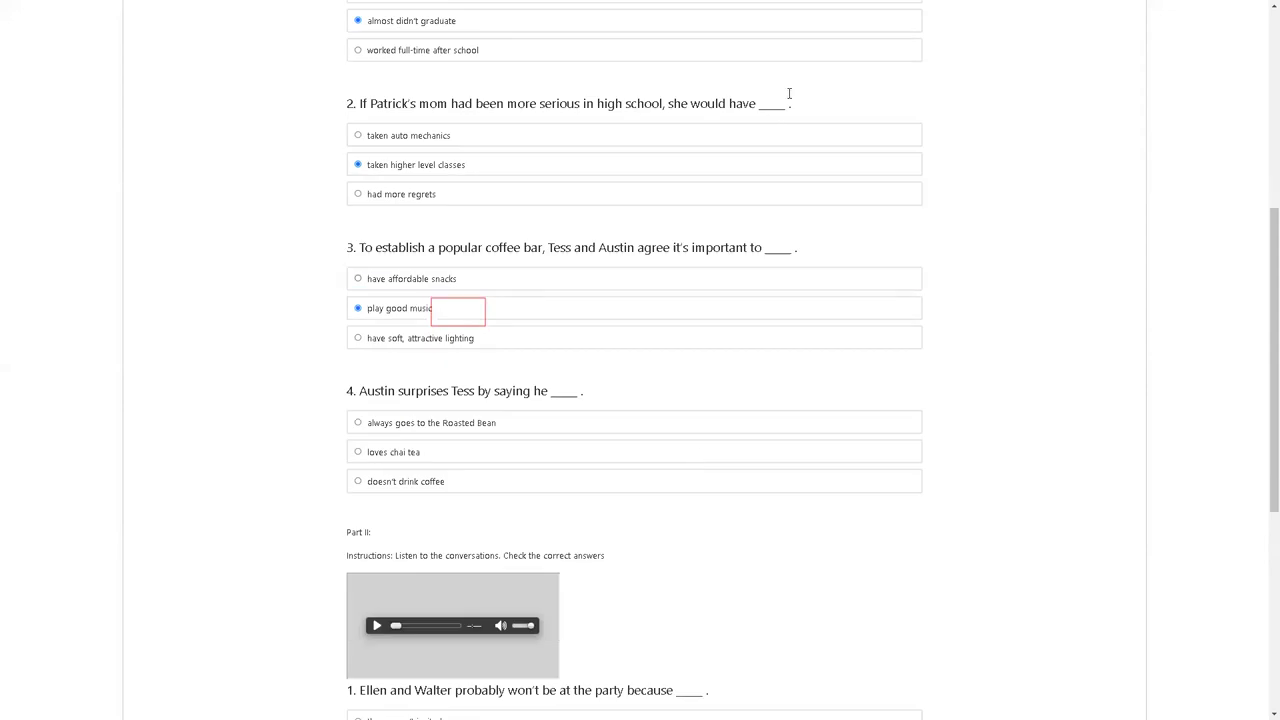
Answer Part I question 4 with "doesn't drink coffee".
scroll(714, 400, "down", 1)
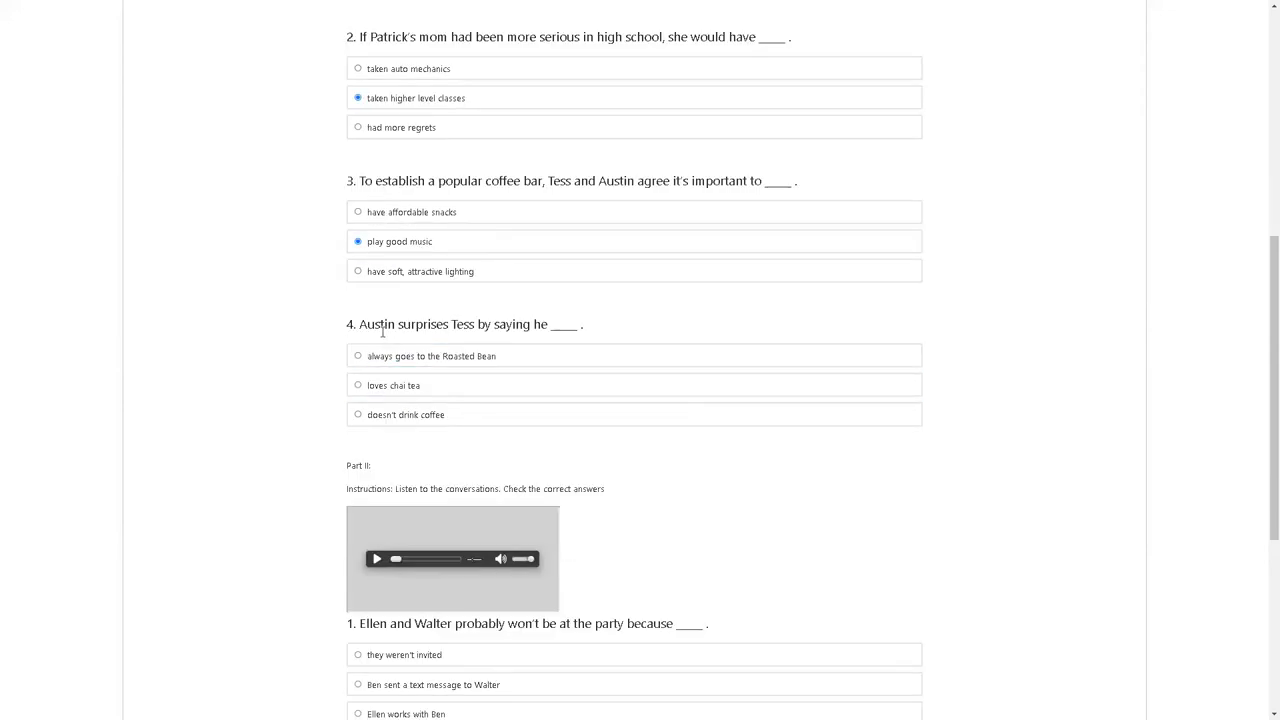
triple_click(382, 330)
left_click(396, 328)
triple_click(396, 330)
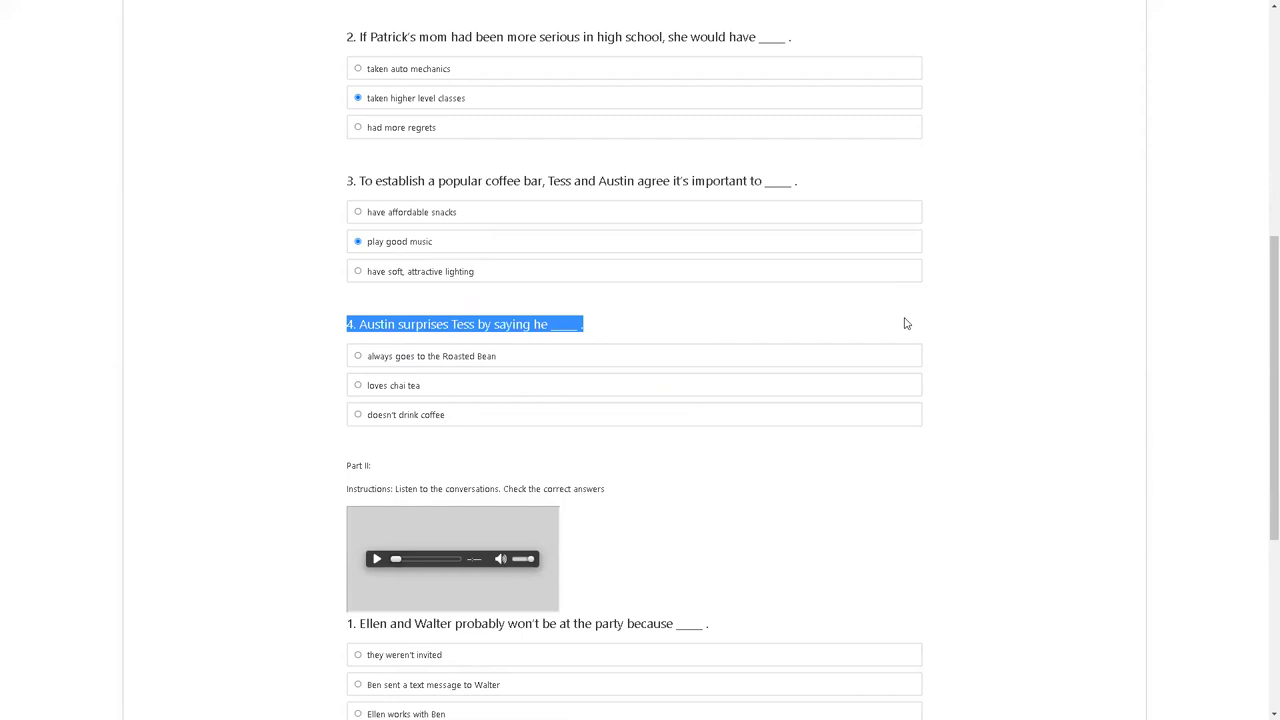
left_click(603, 424)
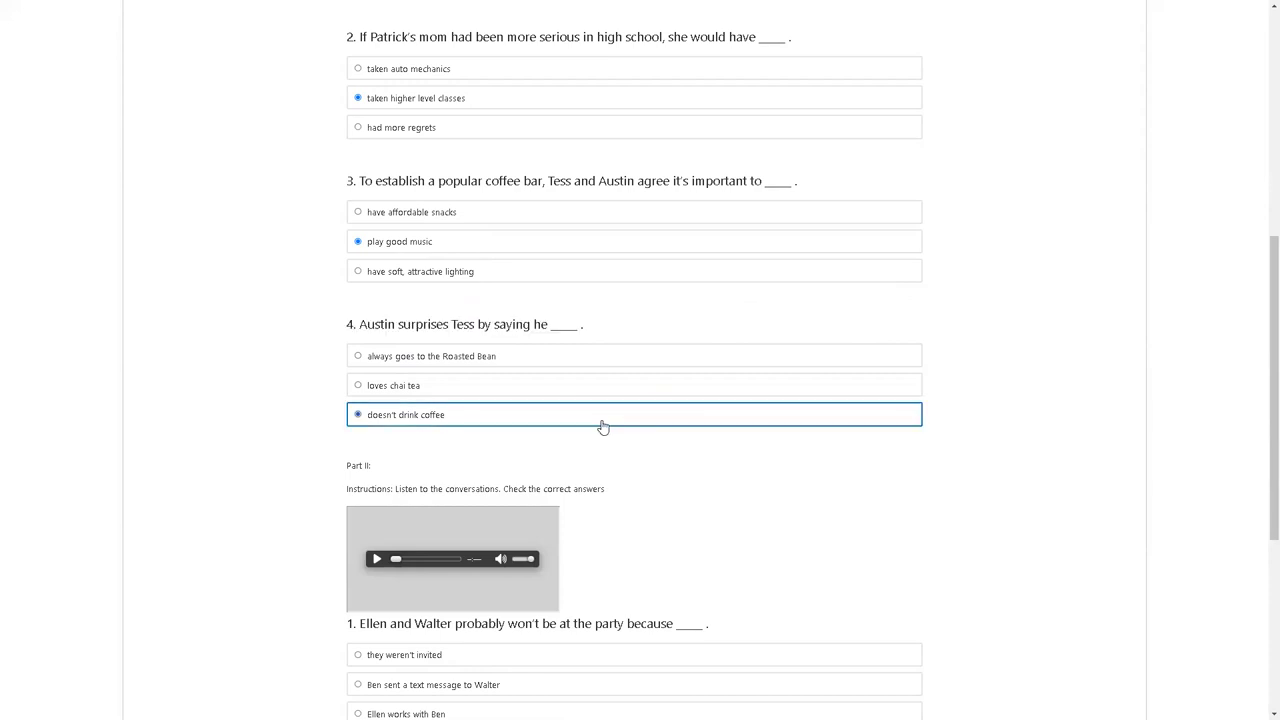
Answer Part II question 1 with the option about sending a text message and question 2 with "baked their boss a birthday cake".
scroll(735, 518, "down", 4)
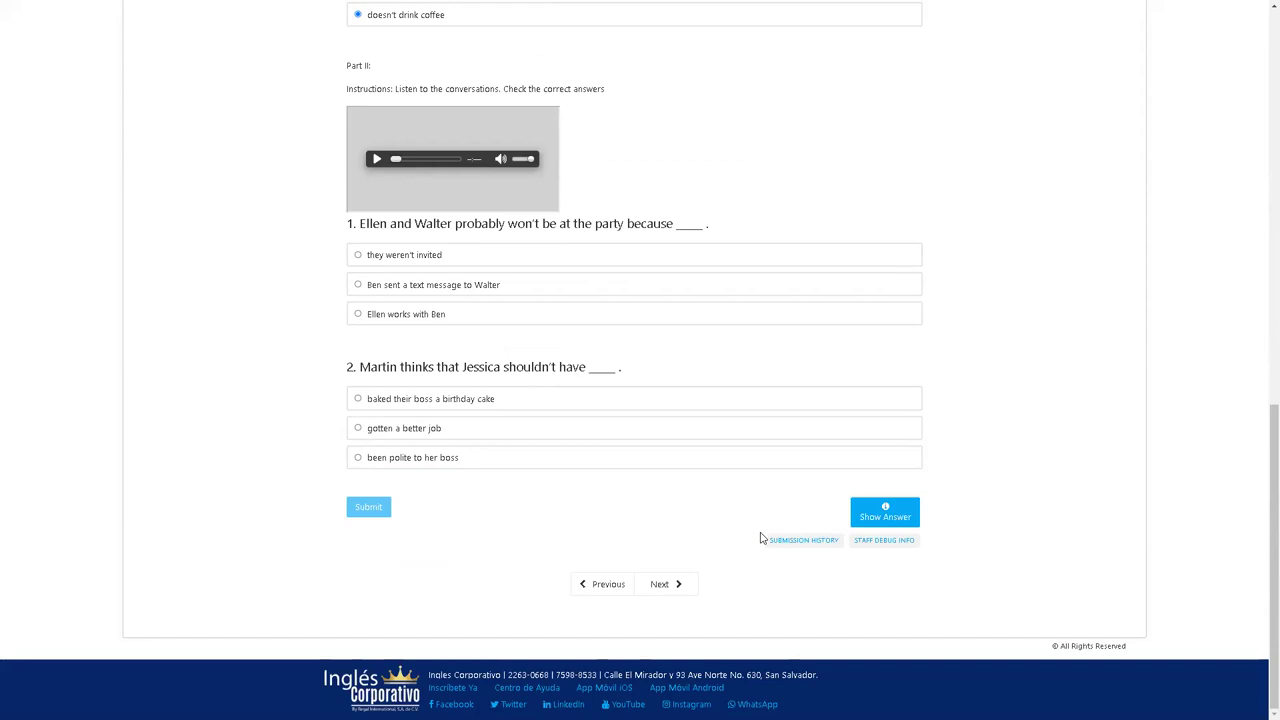
mouse_move(464, 6)
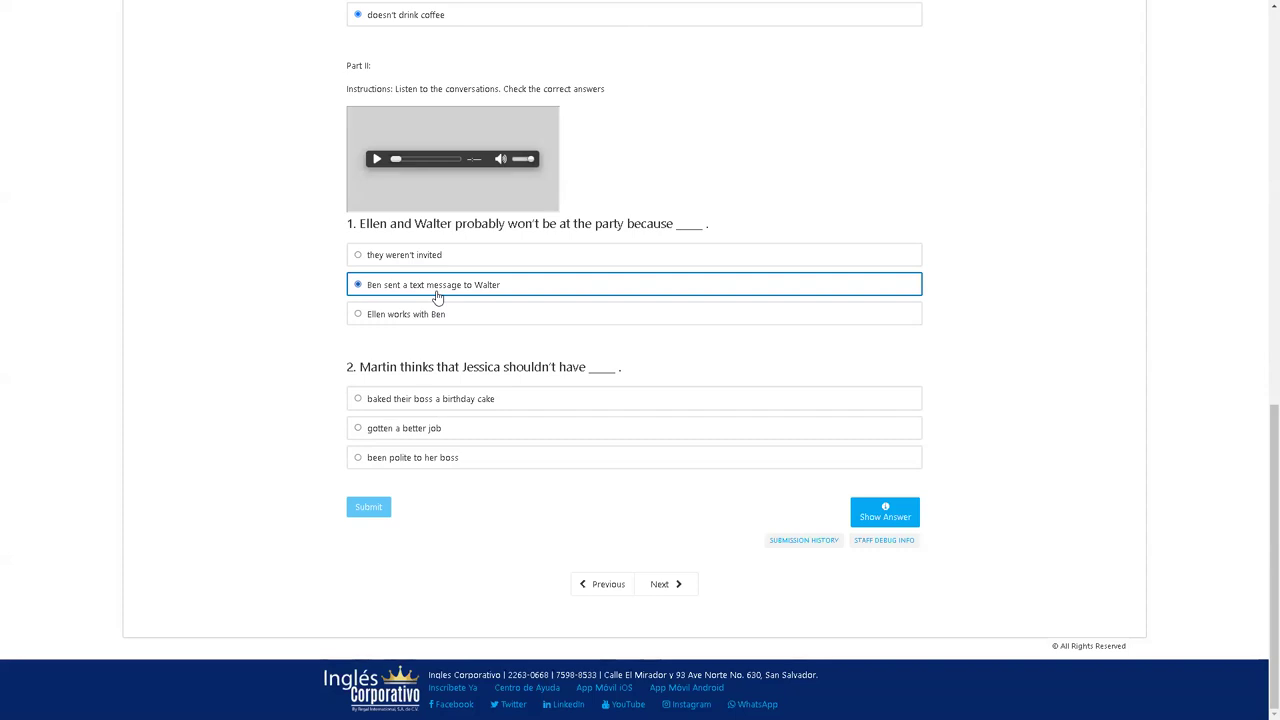
triple_click(560, 360)
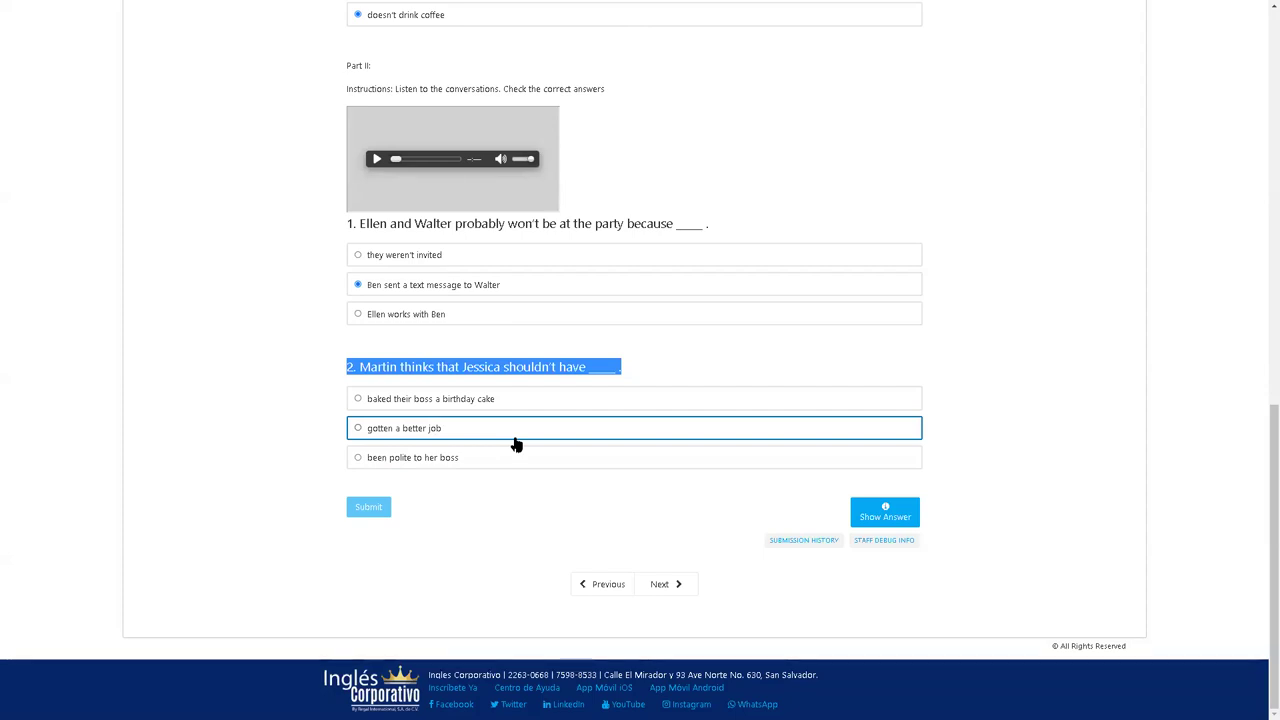
left_click(581, 400)
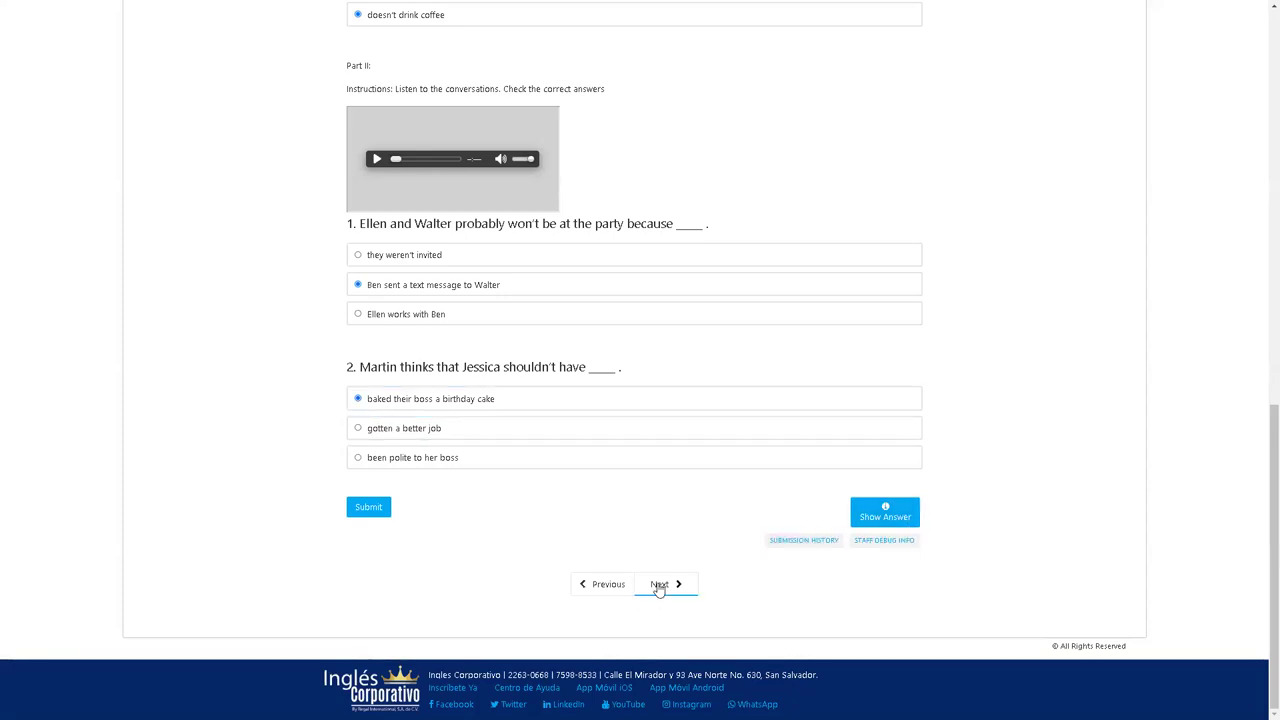
Submit the listening answers and go on to exercise B, "Choose the correct words", looking over its questions.
left_click(376, 516)
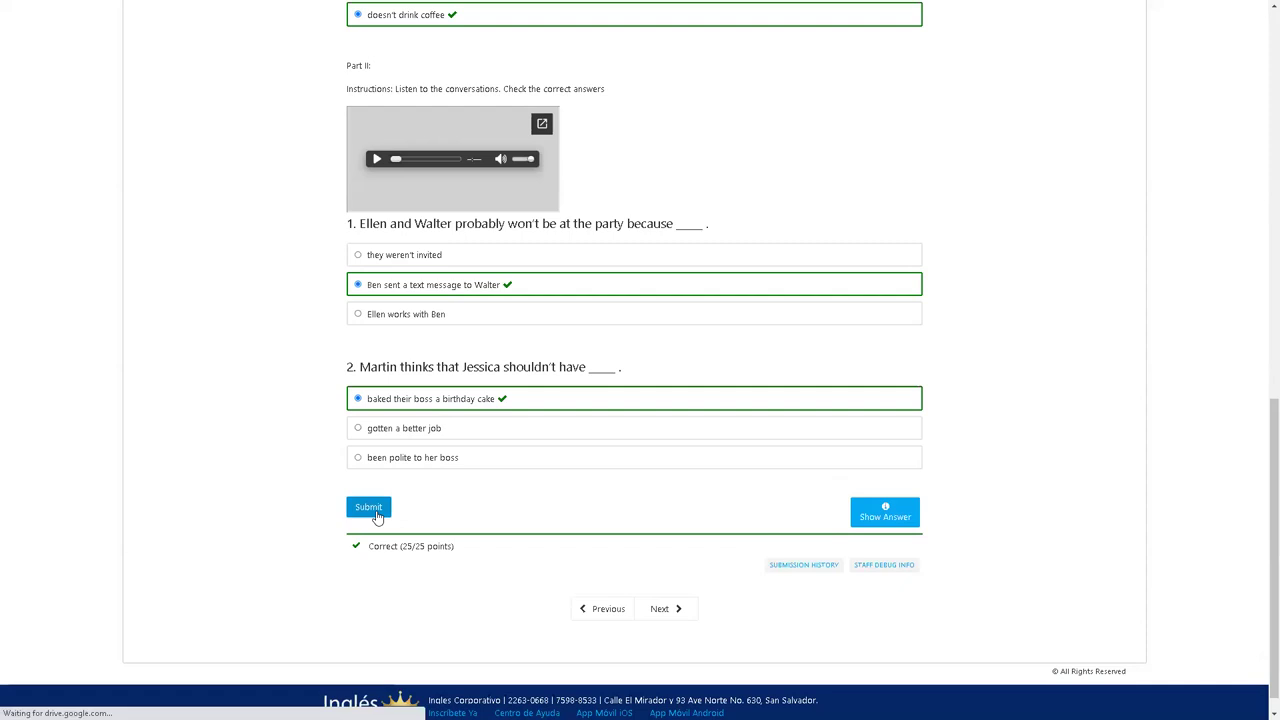
left_click(686, 611)
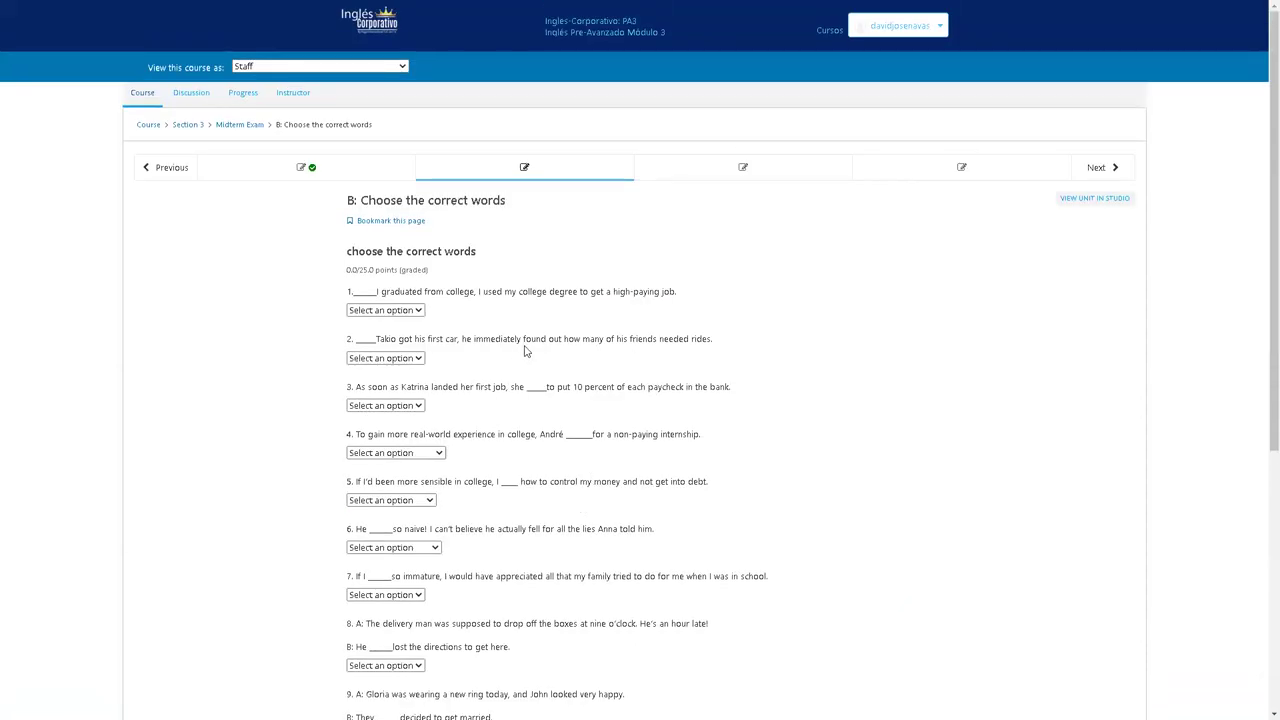
scroll(520, 350, "down", 4)
scroll(507, 337, "up", 4)
Fill the blanks of exercise B with "Once" for question 1 and "The moment" for question 2.
left_click(422, 311)
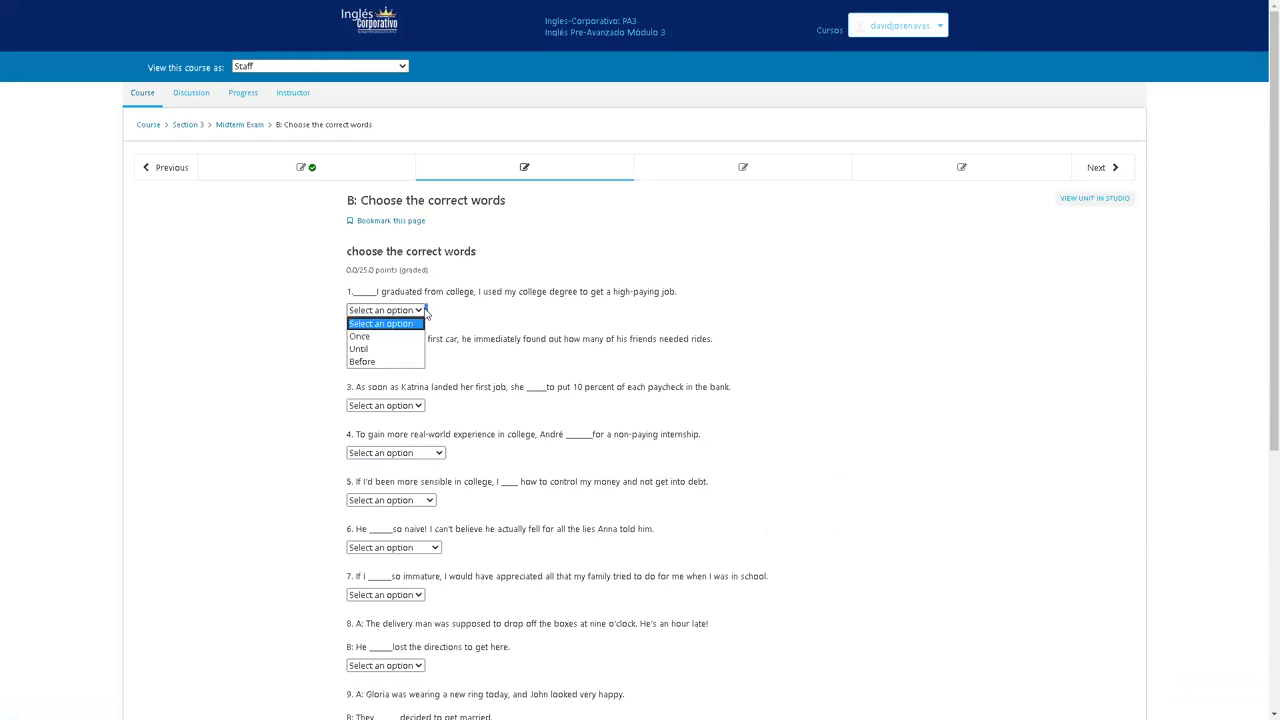
left_click(406, 336)
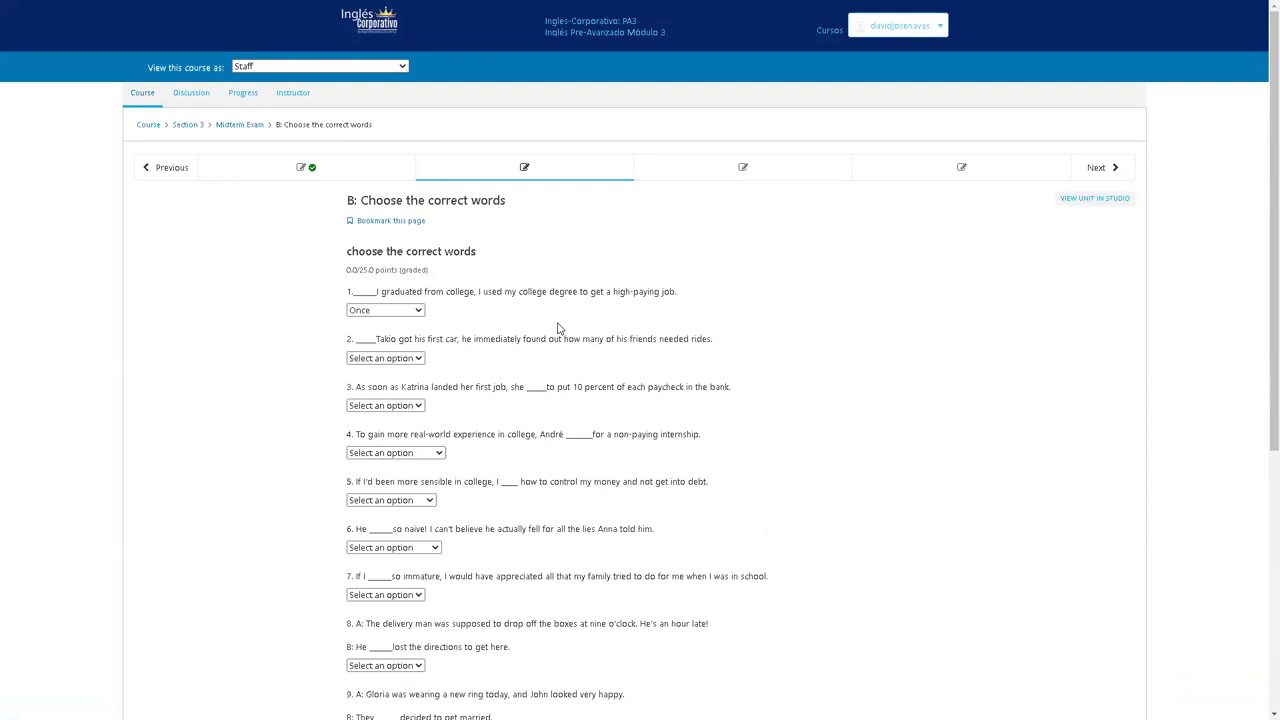
left_click(419, 310)
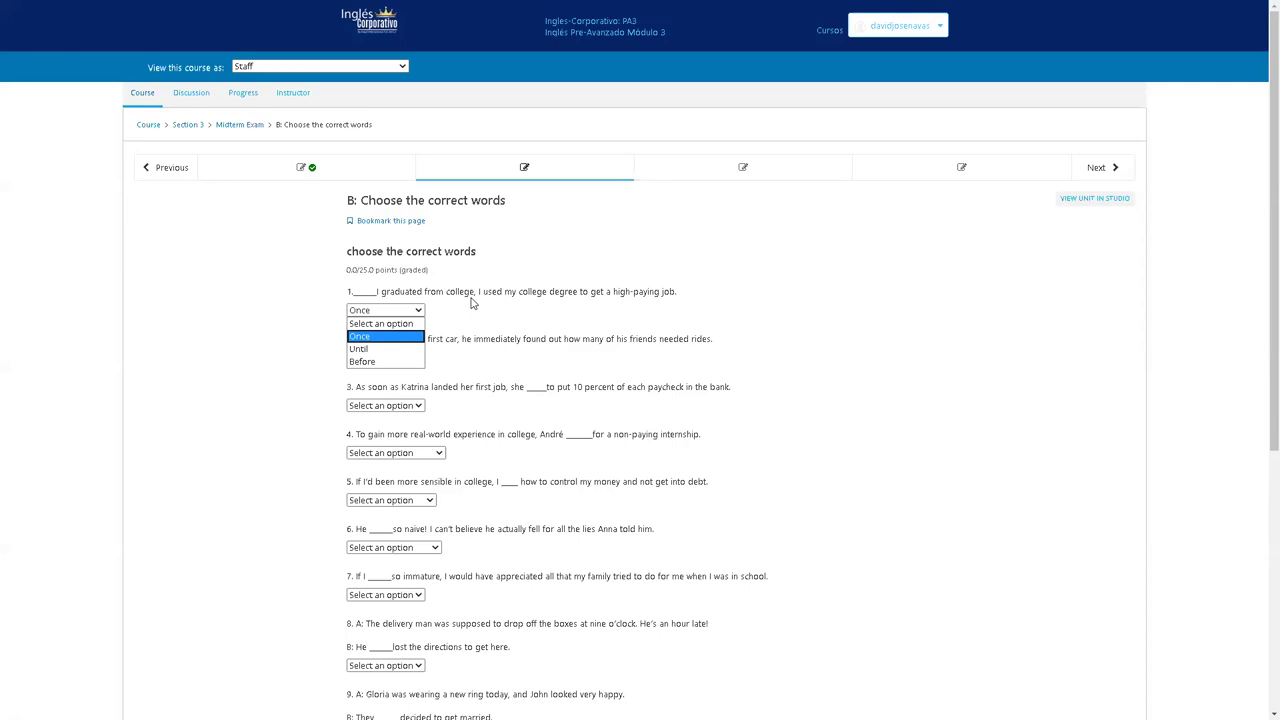
left_click(447, 361)
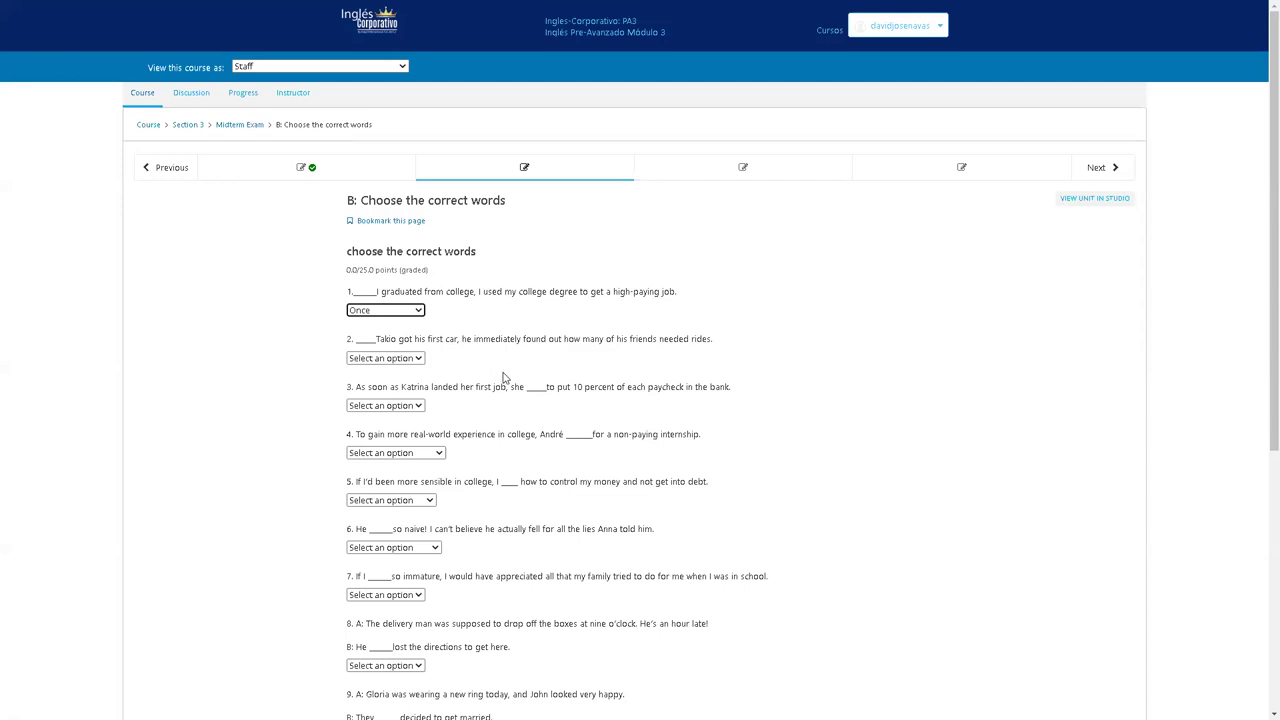
left_click(408, 359)
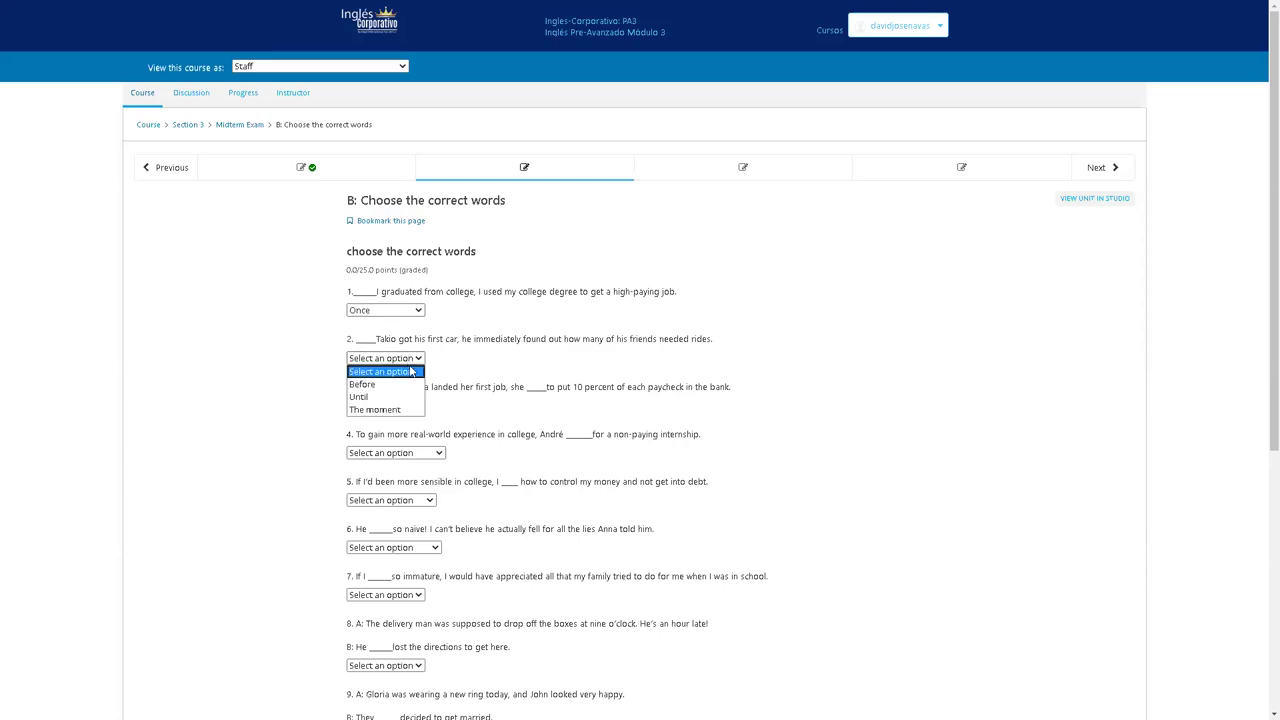
left_click(391, 410)
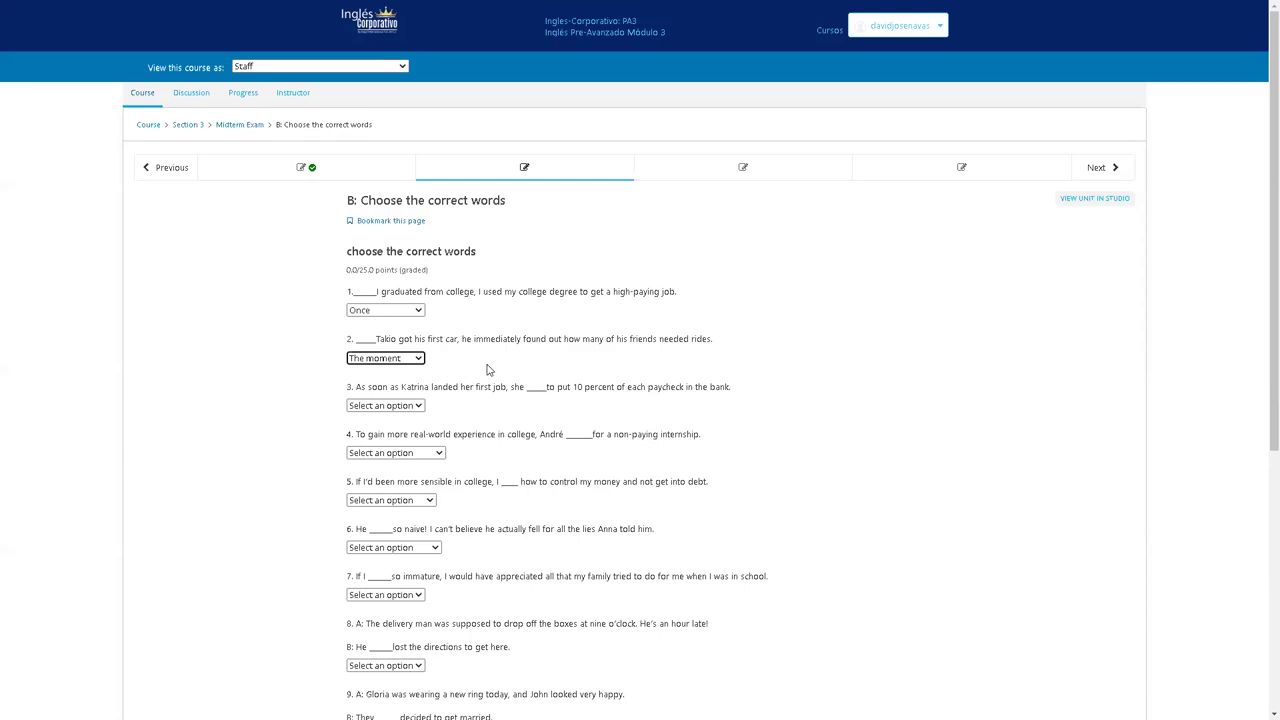
Choose "decided" for question 3 and "should have applied" for question 4.
left_click(416, 406)
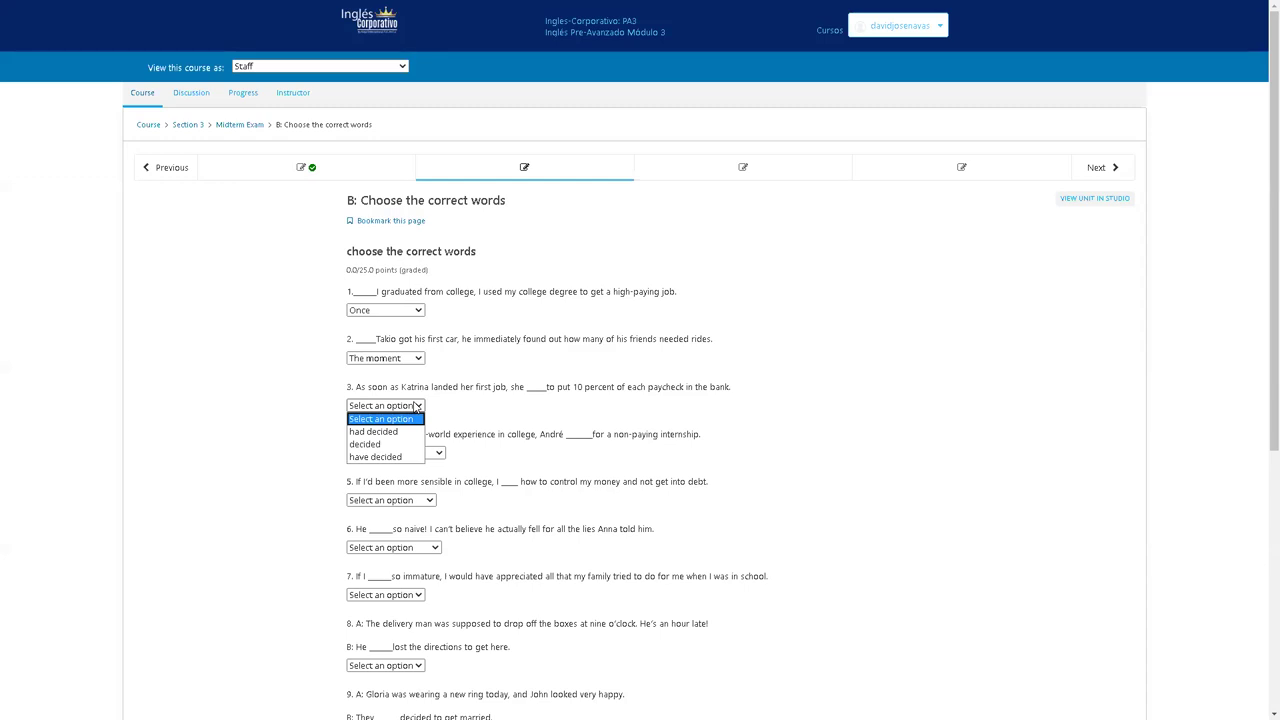
left_click(368, 444)
scroll(553, 416, "down", 1)
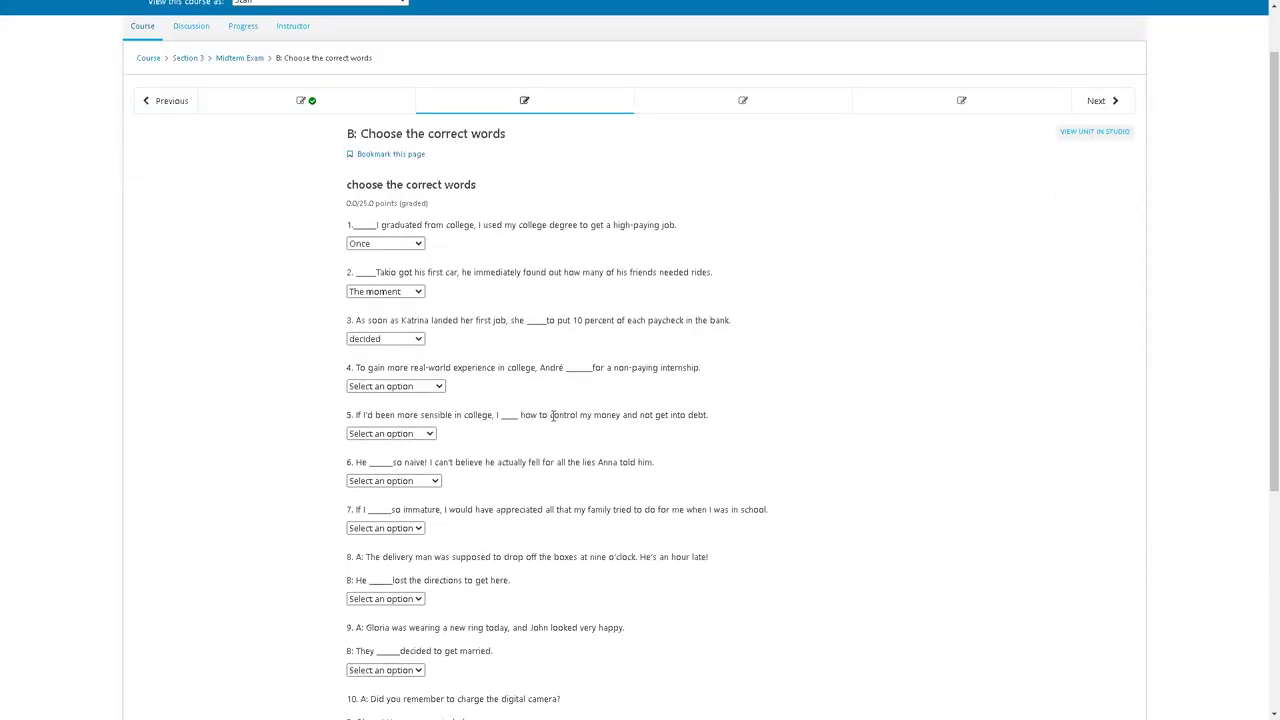
left_click(415, 390)
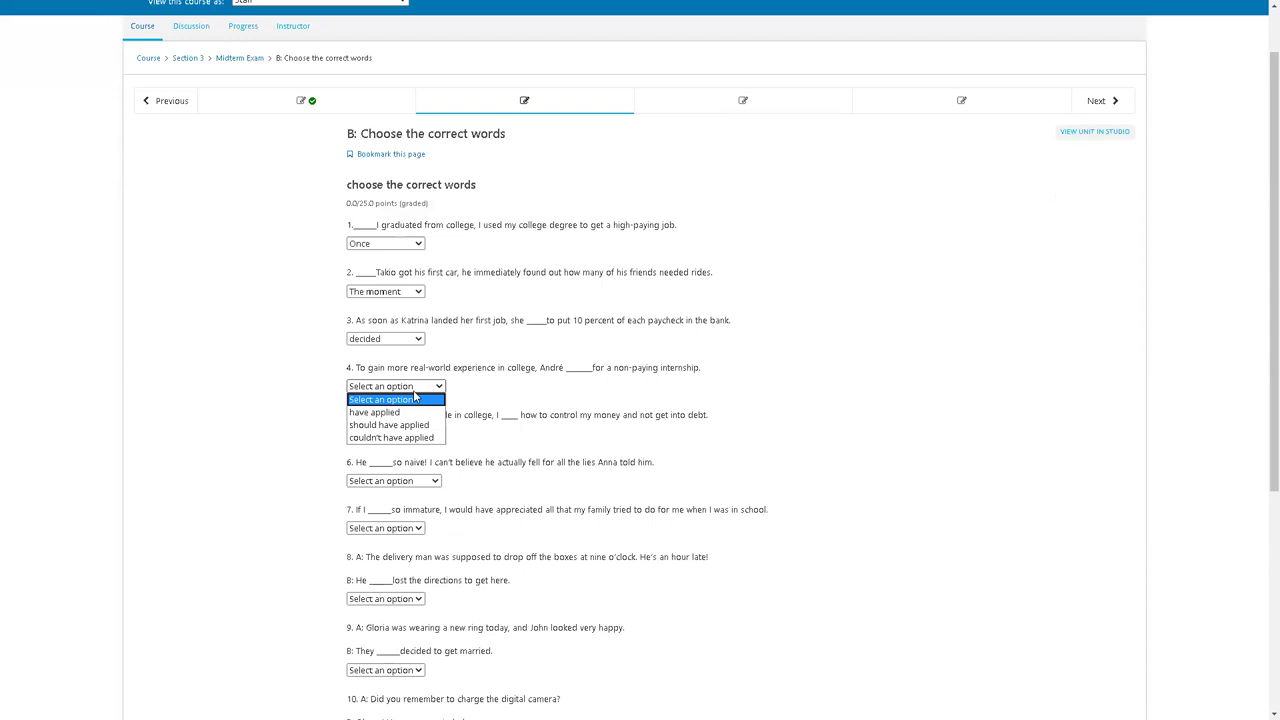
left_click(410, 425)
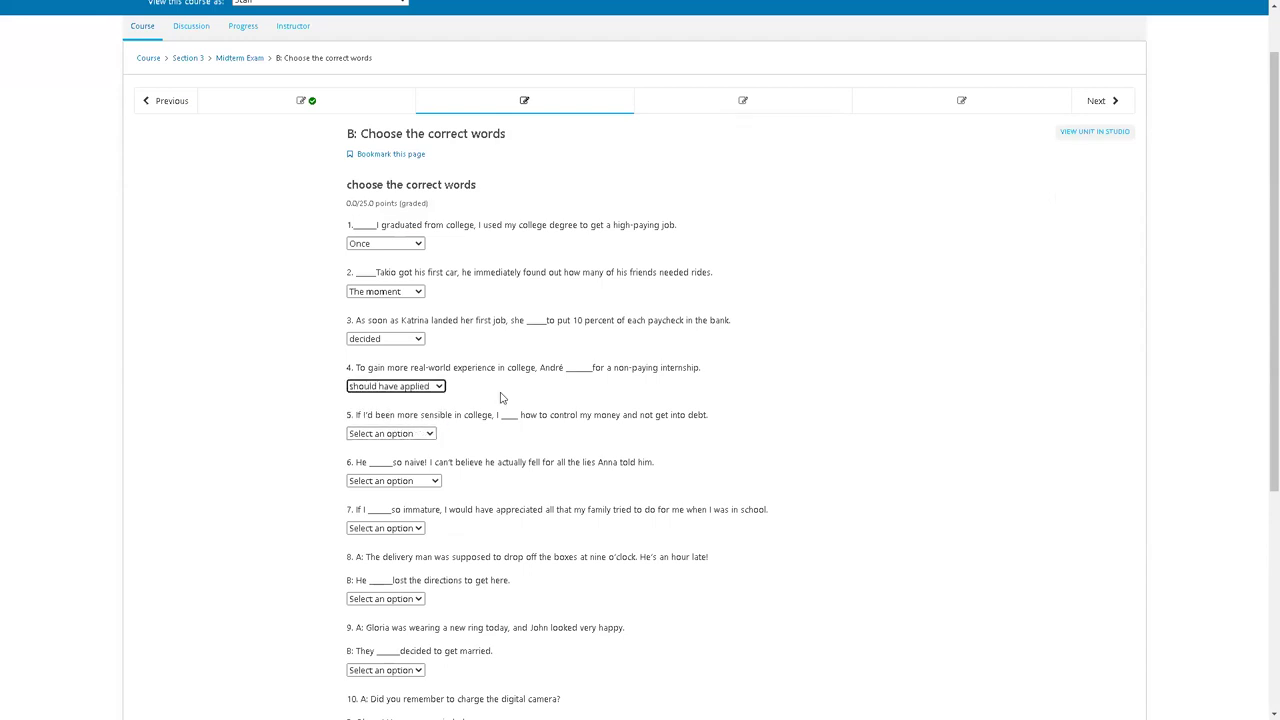
left_click(502, 398)
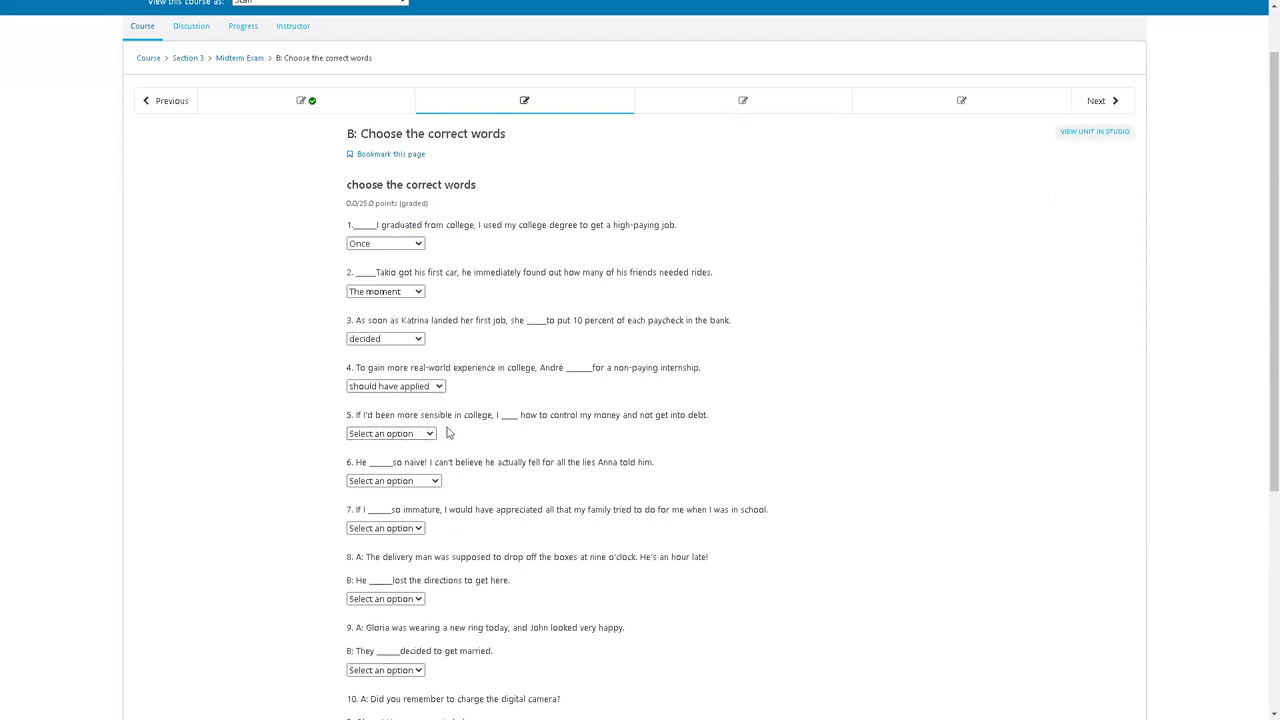
Choose "could have learned" for question 5 and "shouldn't have been" for question 6.
scroll(447, 432, "down", 1)
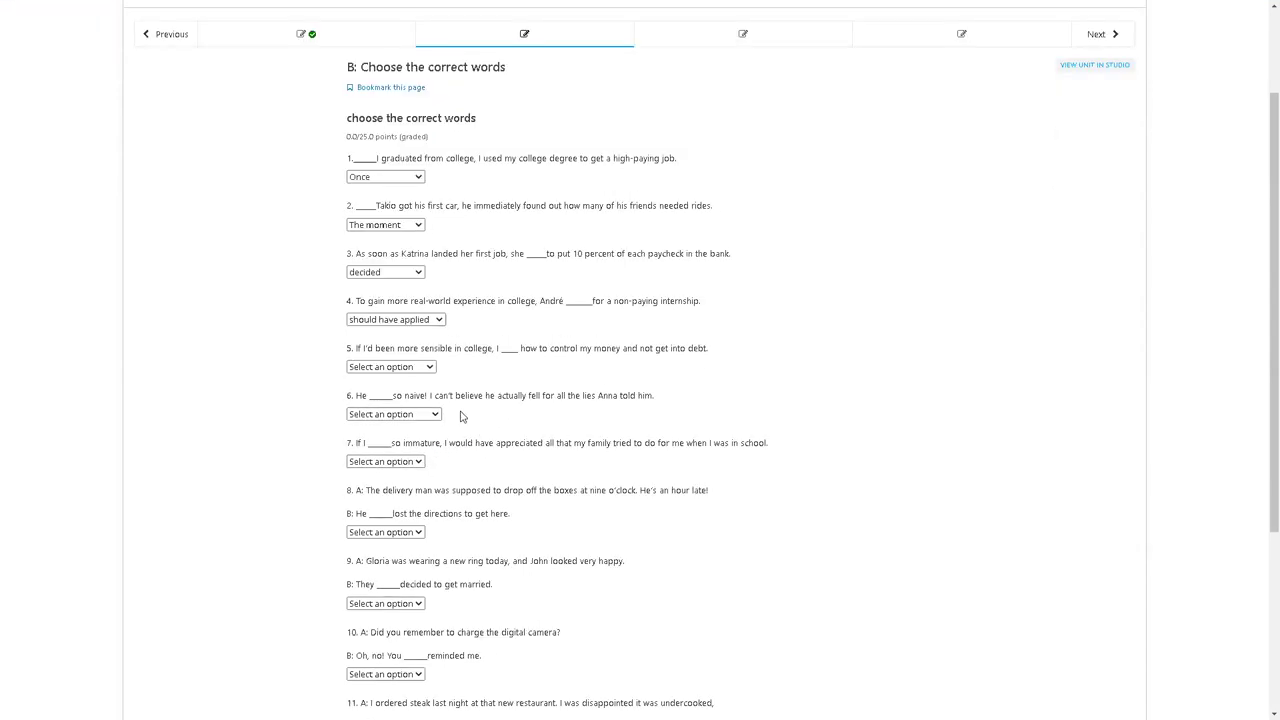
left_click(428, 368)
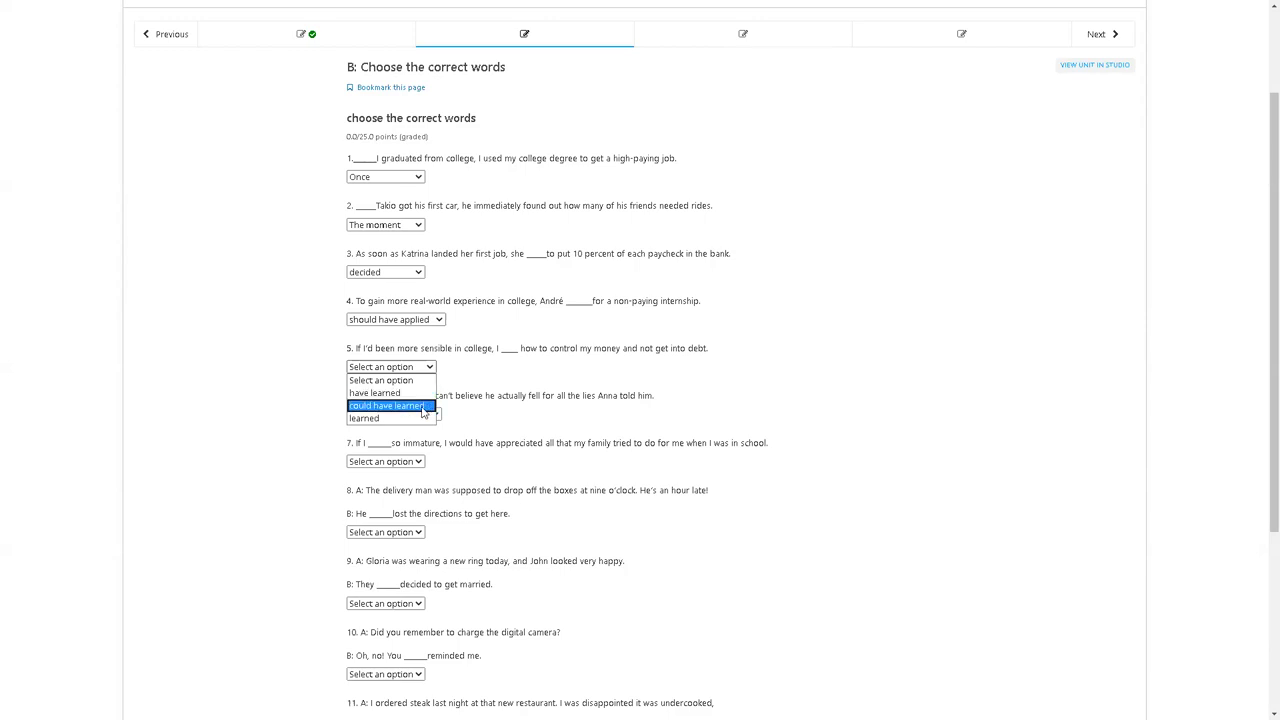
left_click(423, 406)
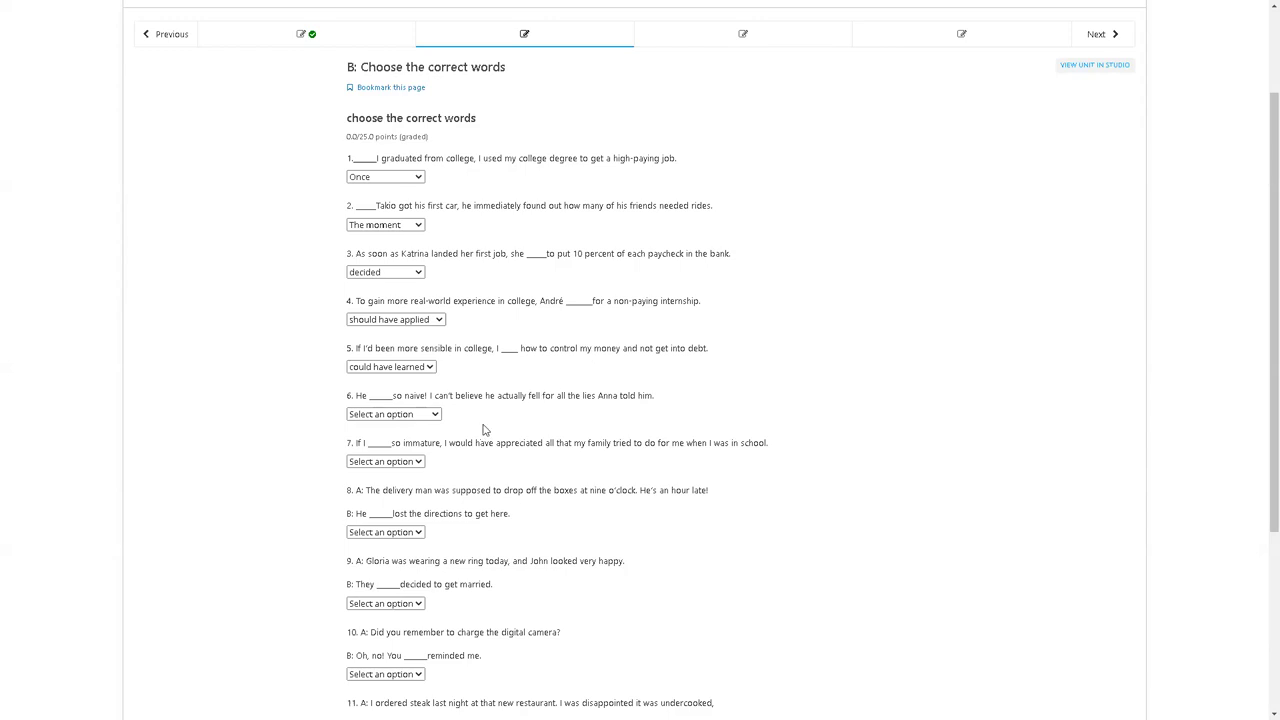
left_click(425, 419)
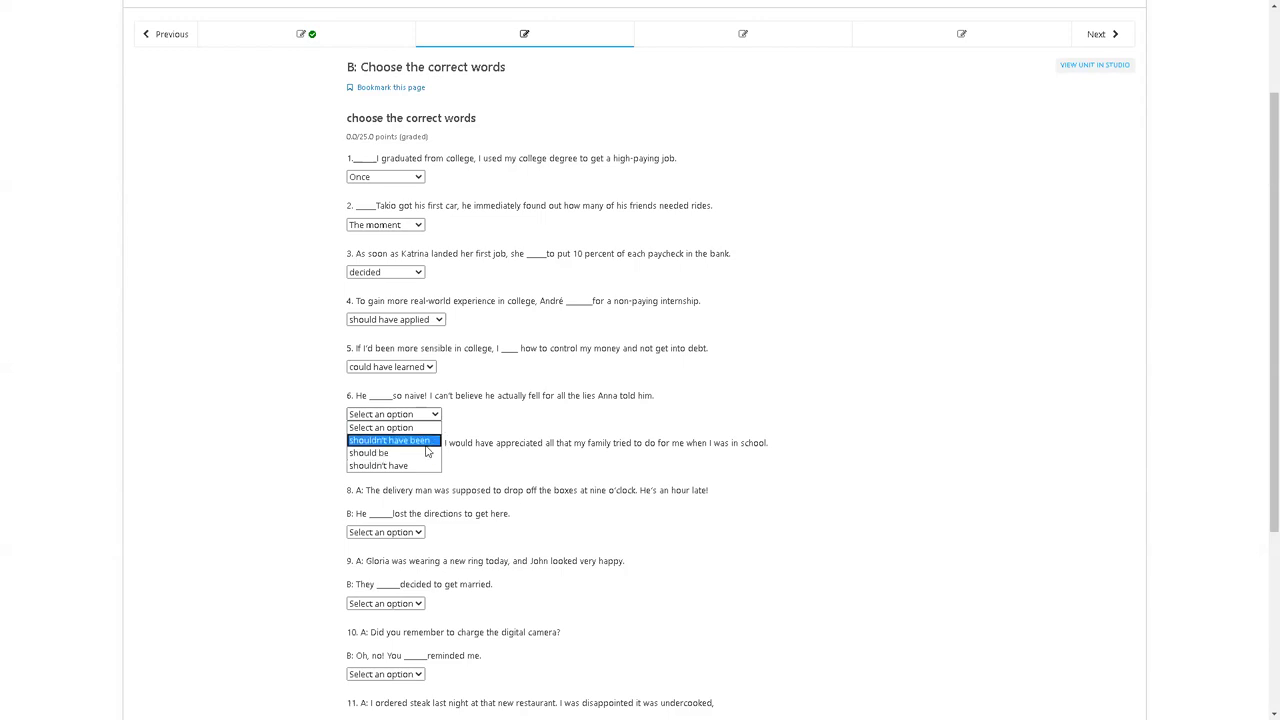
left_click(426, 446)
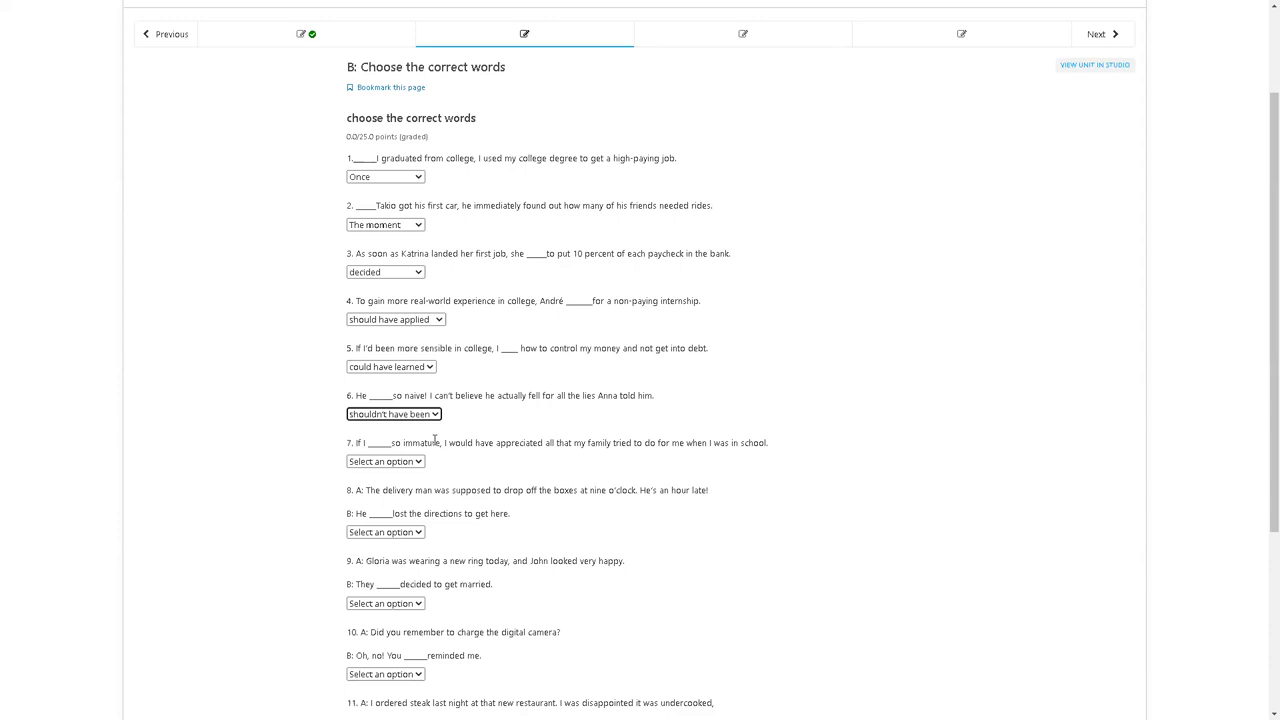
Choose "hadn't been" for question 7, the sentence about being immature in school.
left_click(419, 463)
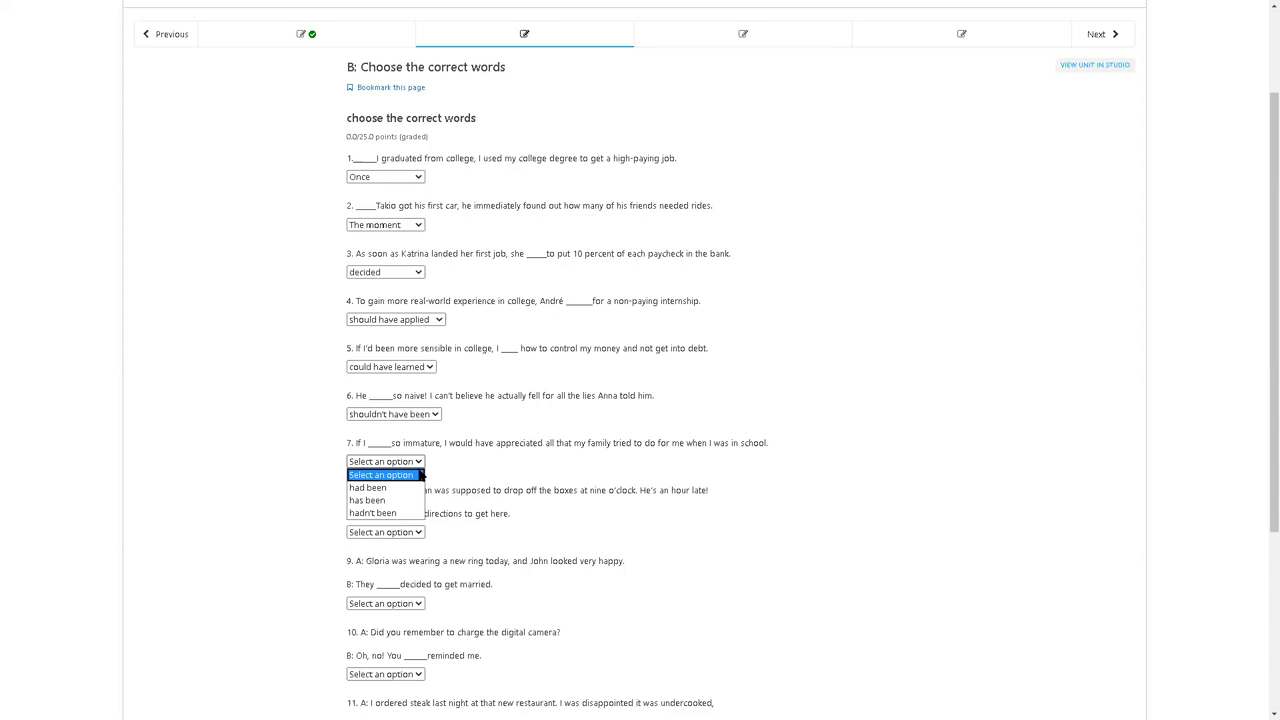
key("ctrl+plus")
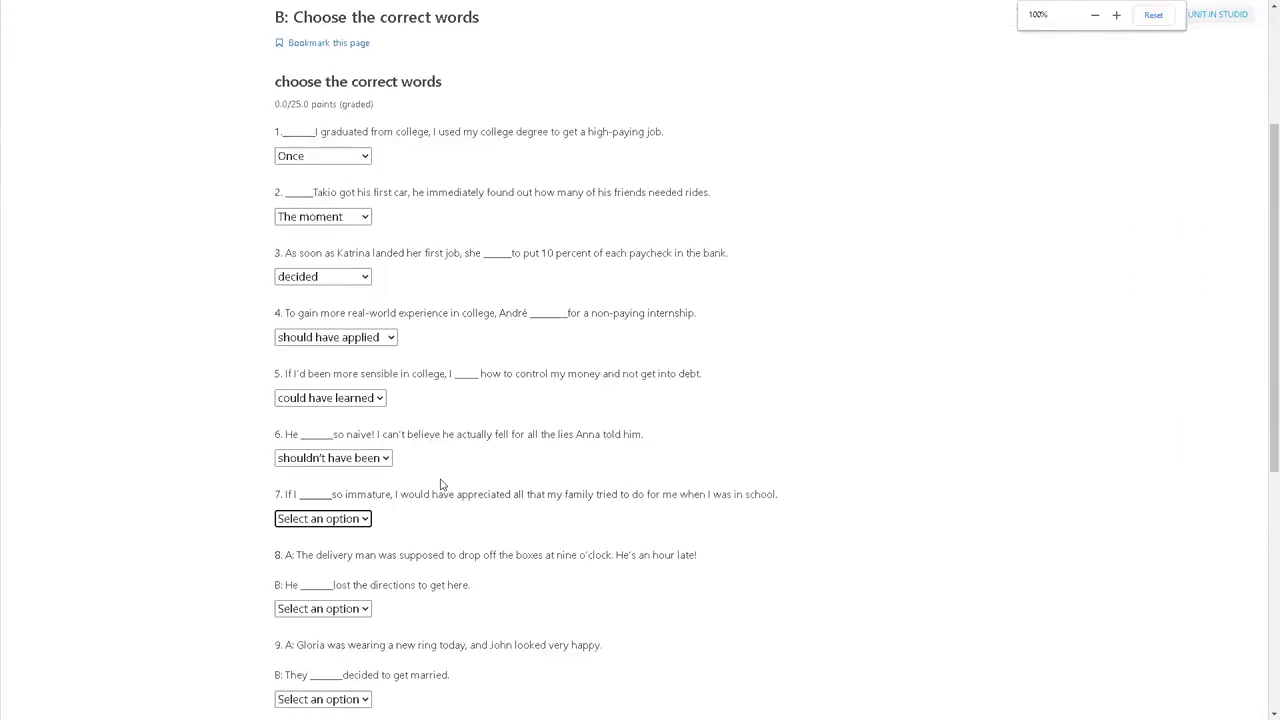
scroll(441, 484, "down", 1)
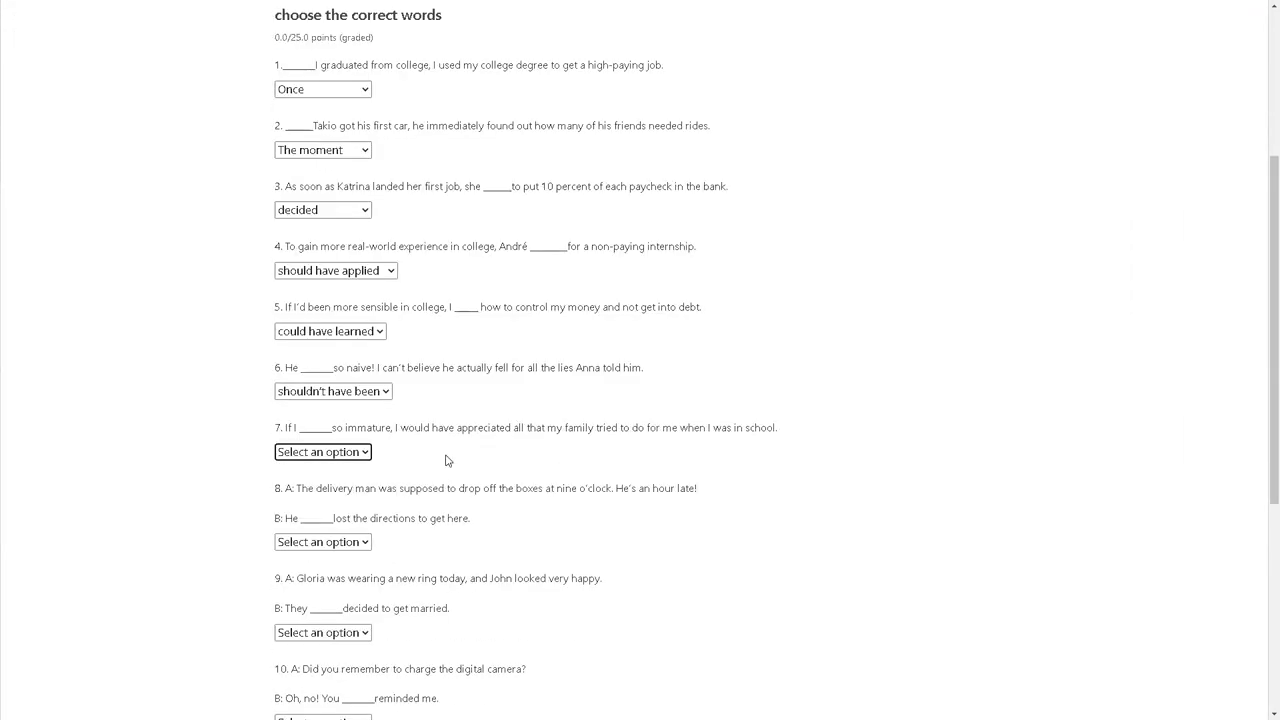
scroll(397, 422, "up", 1)
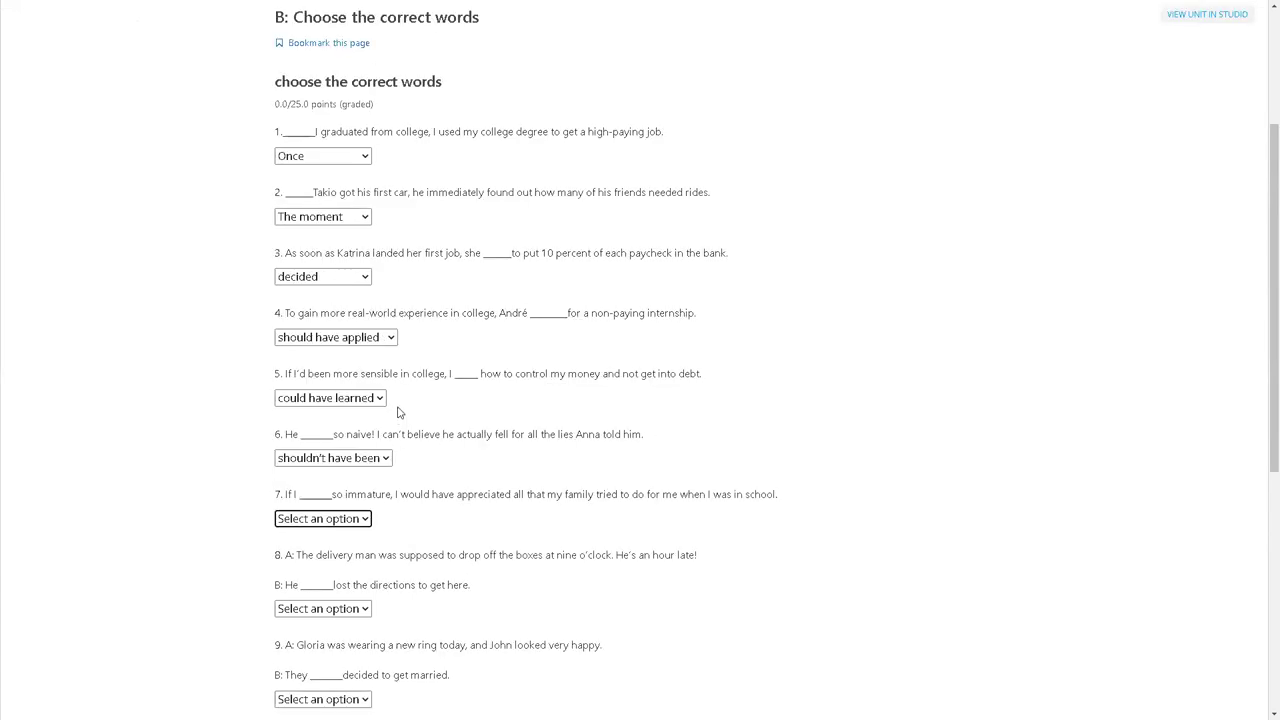
left_click(369, 521)
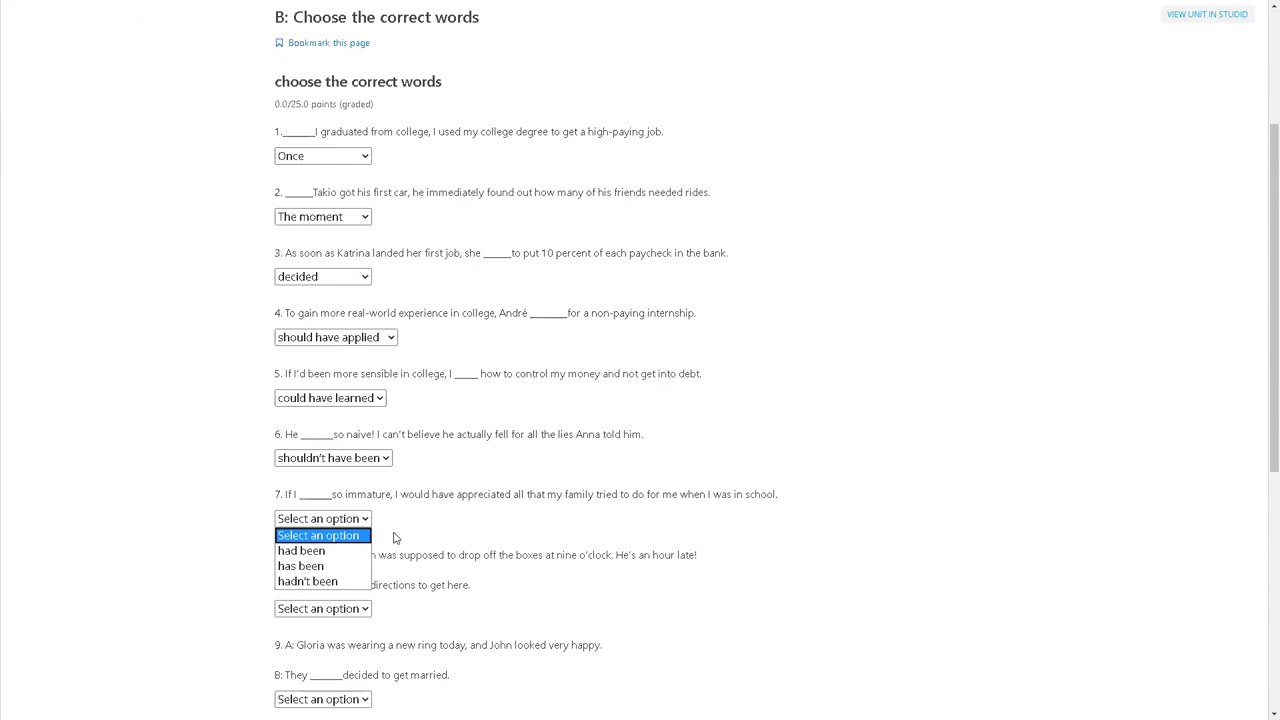
left_click(340, 580)
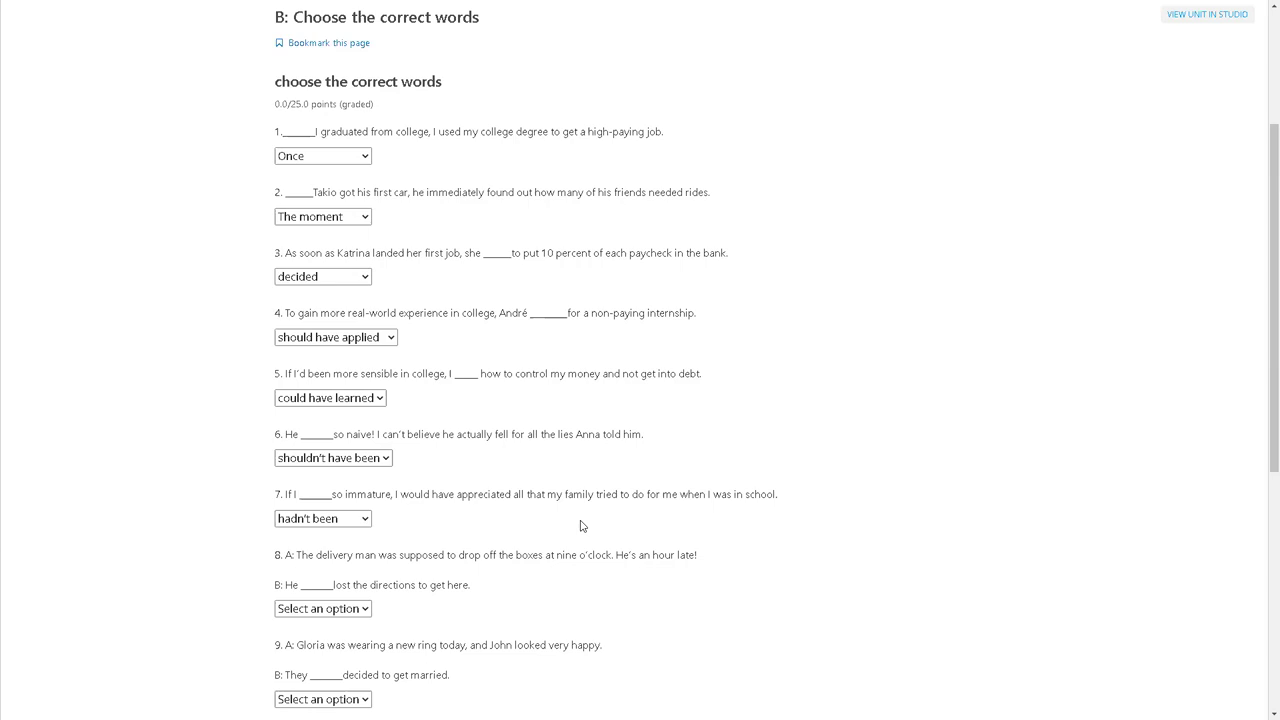
scroll(581, 526, "down", 1)
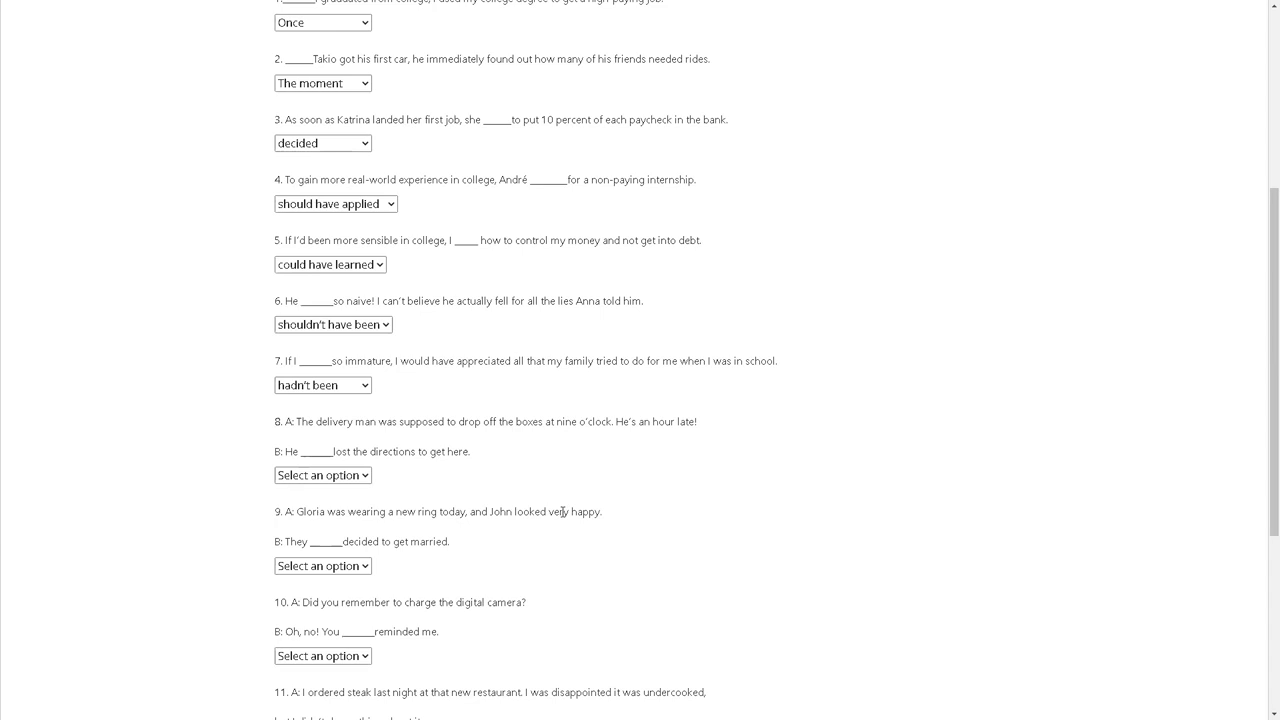
Choose "might have" for question 8, the reply about the delivery man who lost the directions.
scroll(424, 448, "down", 2)
scroll(430, 448, "up", 1)
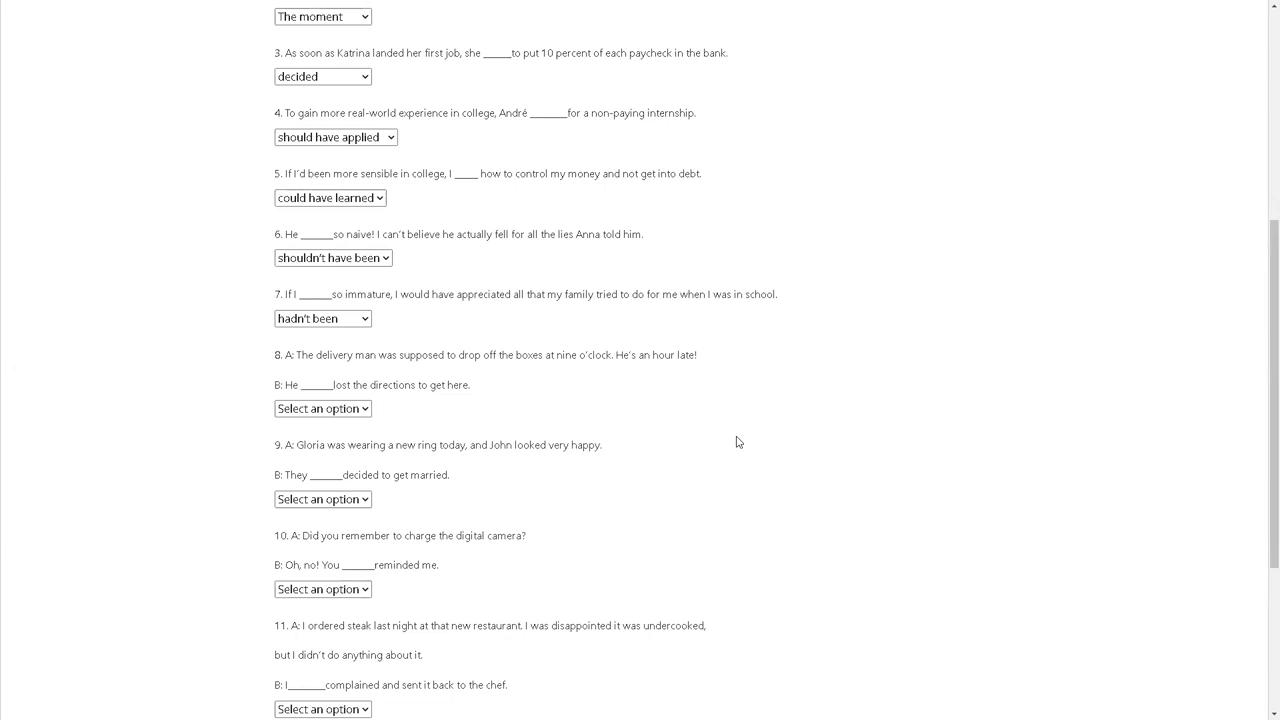
left_click(358, 410)
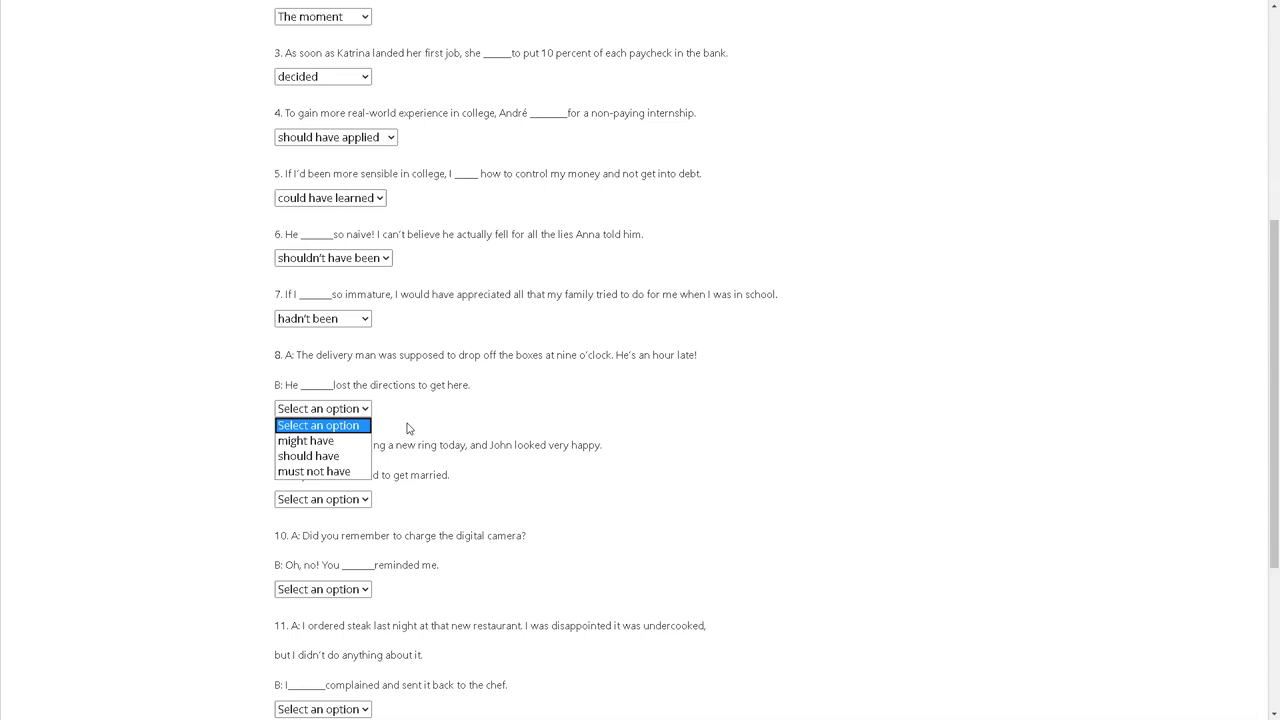
left_click(348, 441)
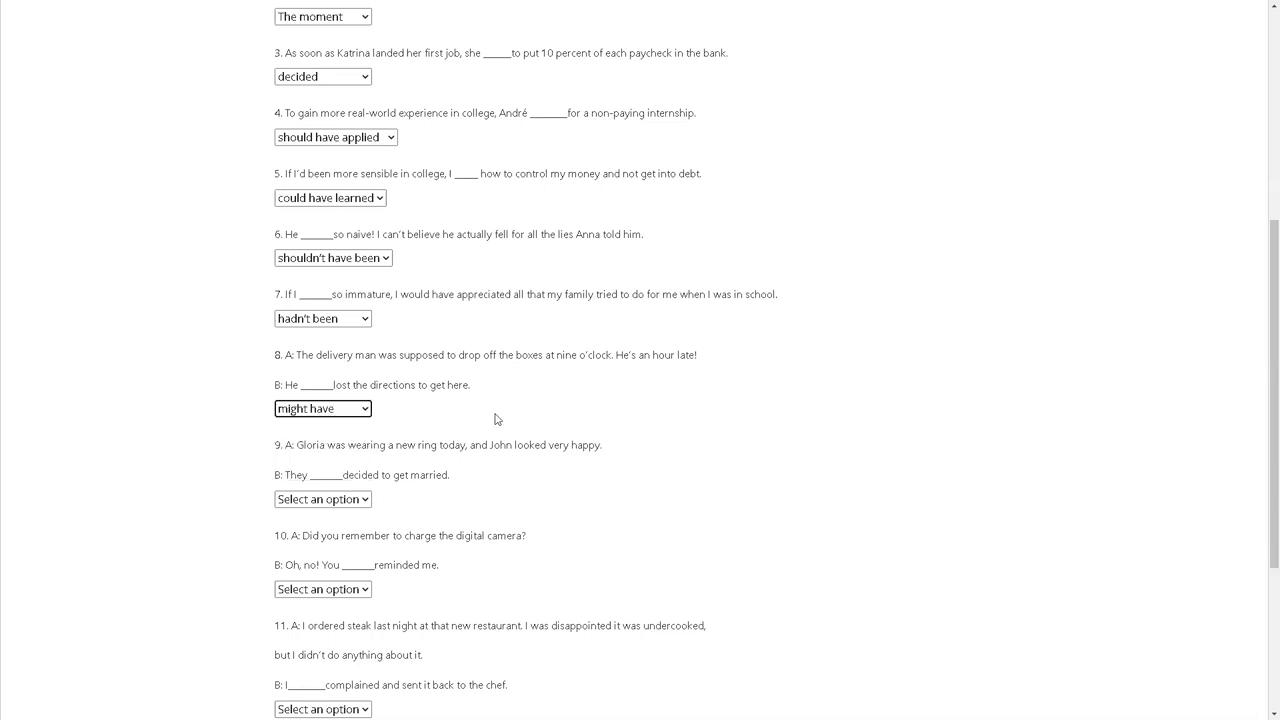
left_click(503, 415)
Choose "must have" for question 9 about getting married and "should have" for question 10 about charging the digital camera.
scroll(429, 495, "down", 1)
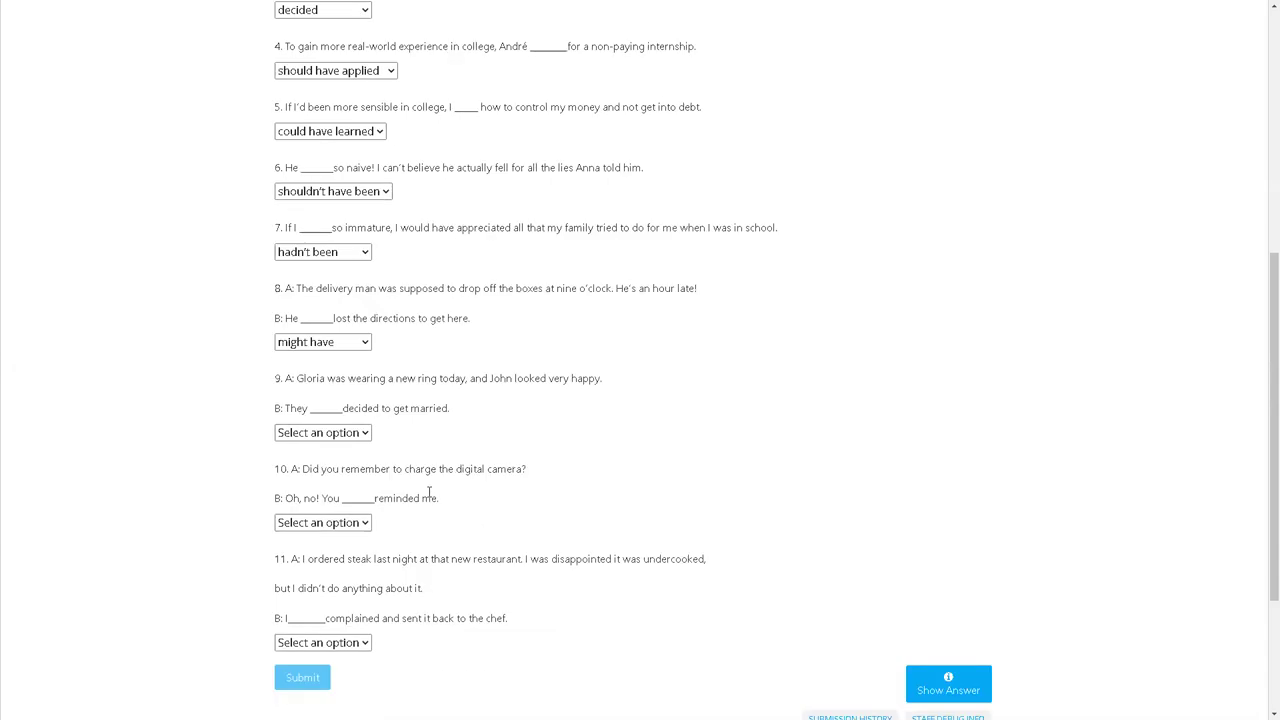
left_click(364, 438)
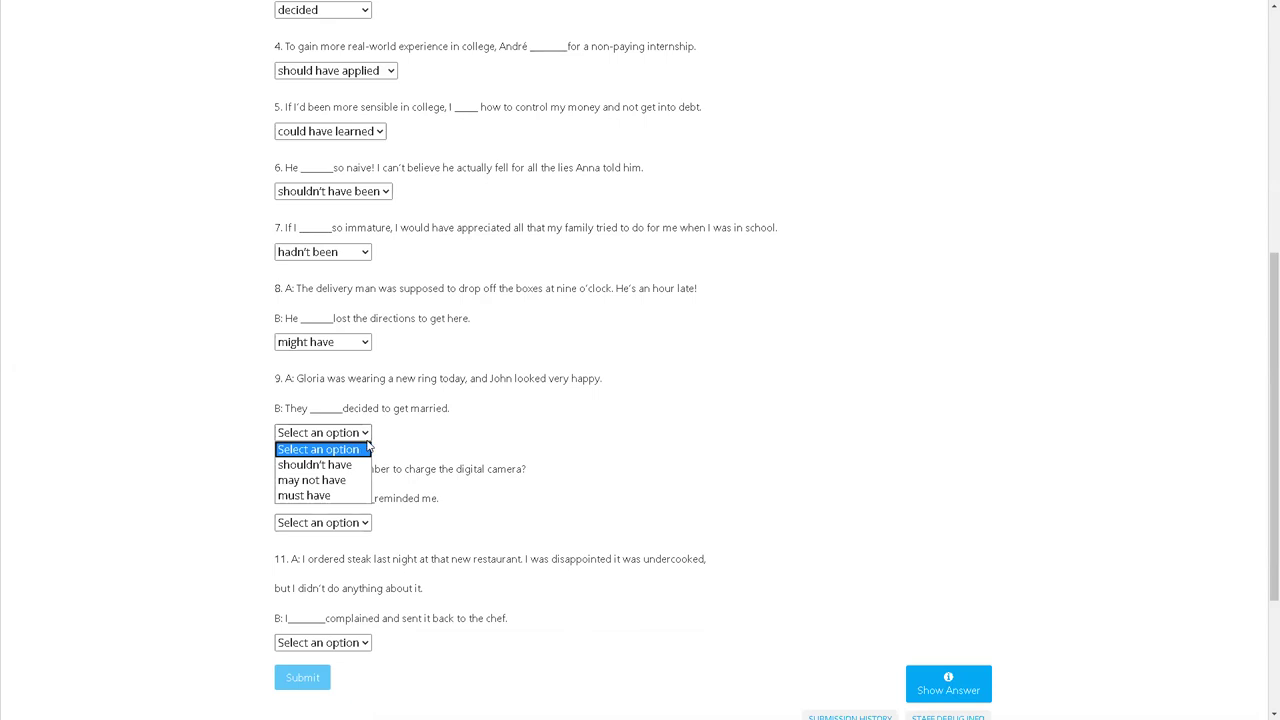
left_click(325, 495)
left_click(397, 484)
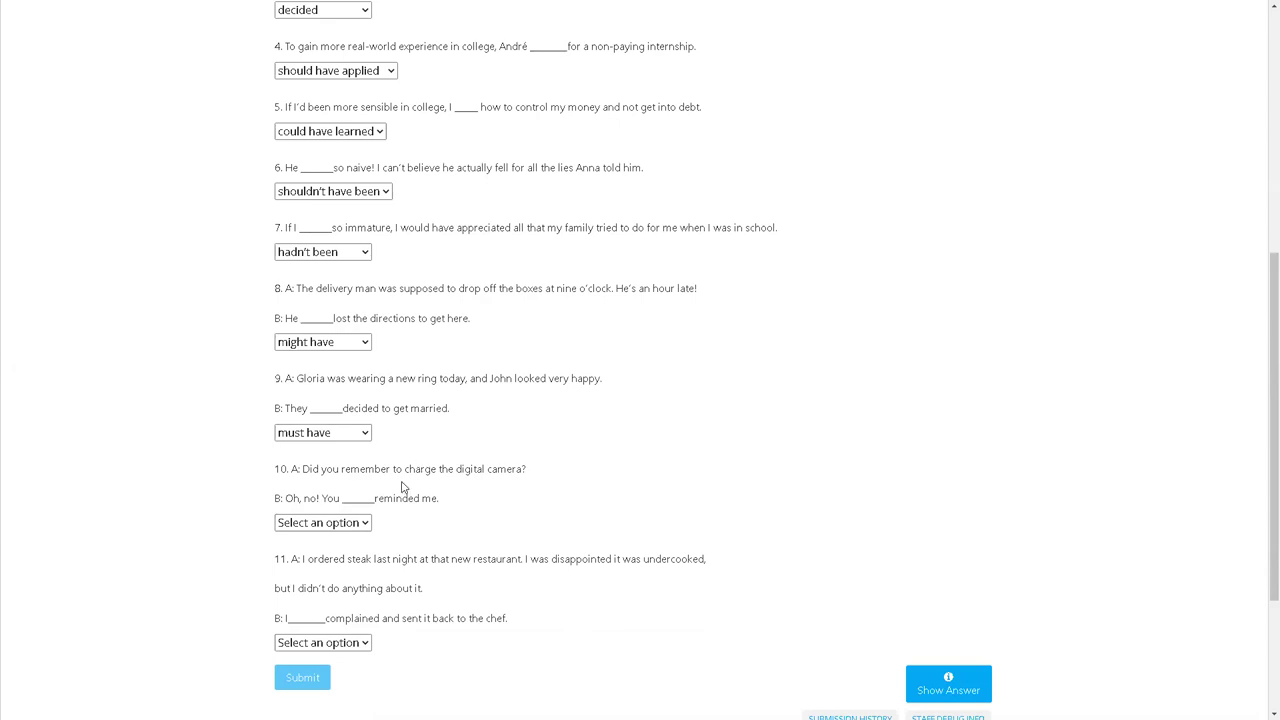
scroll(405, 485, "down", 2)
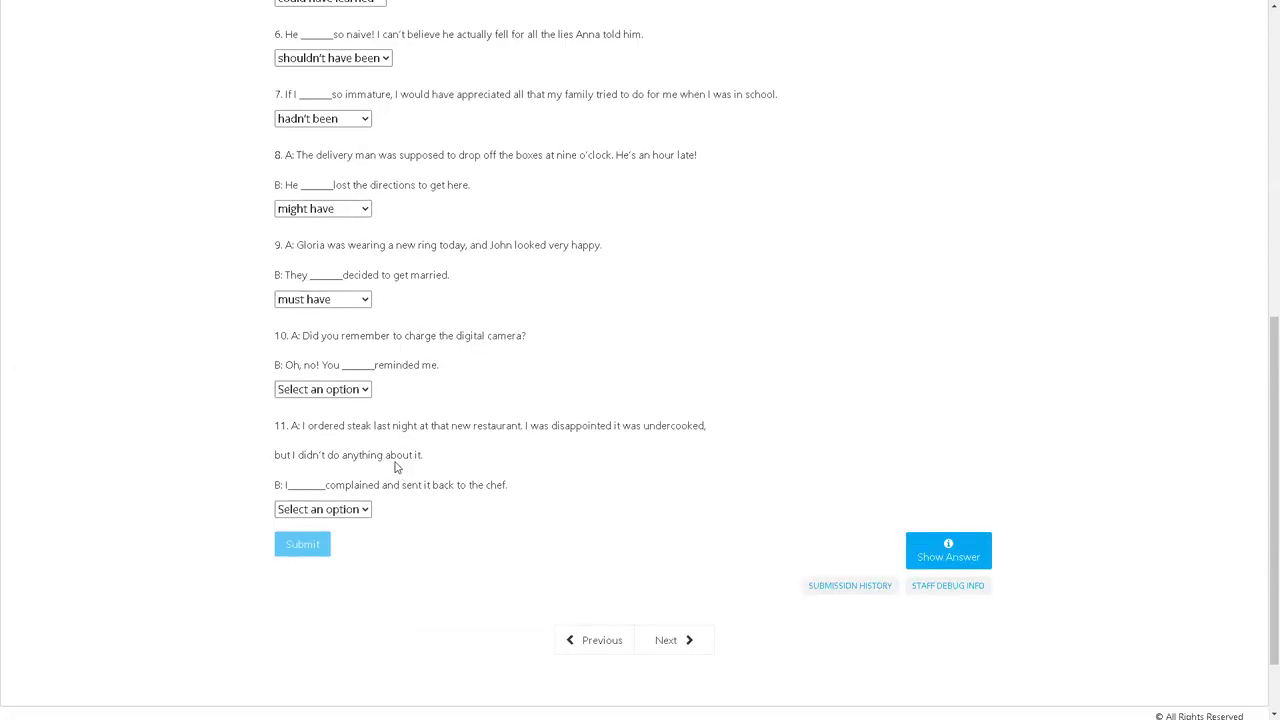
left_click(366, 395)
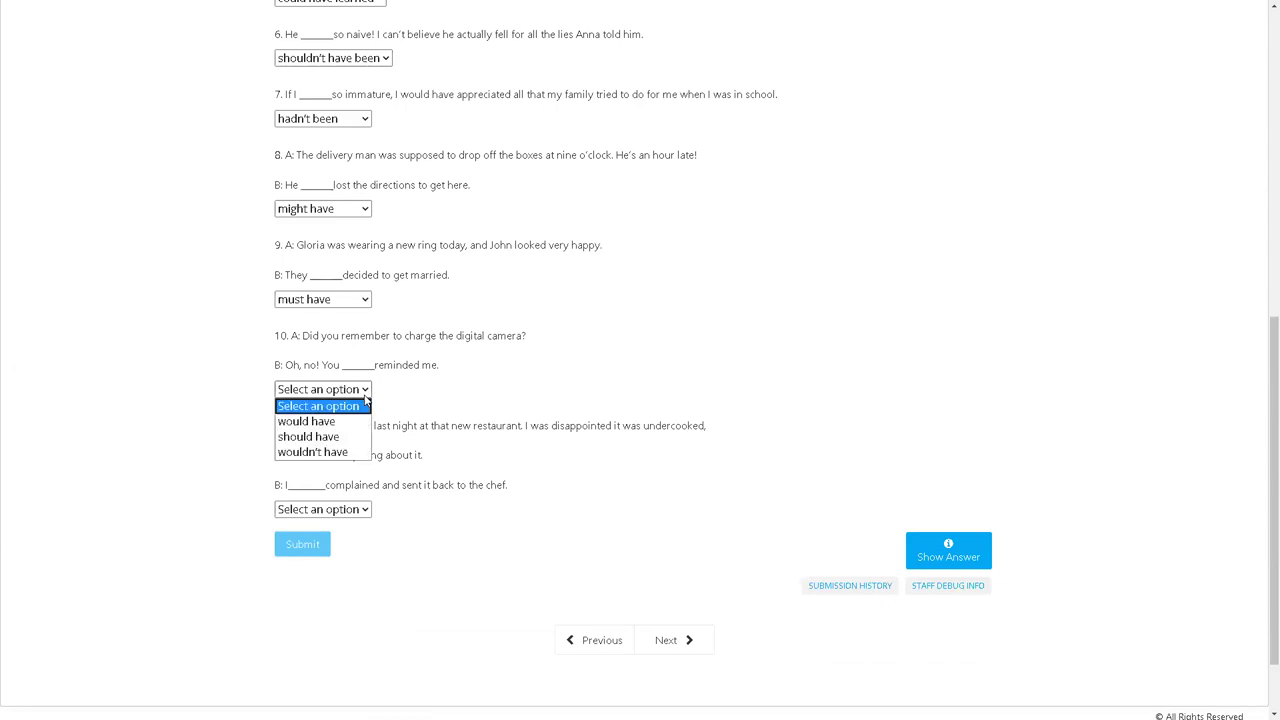
left_click(345, 437)
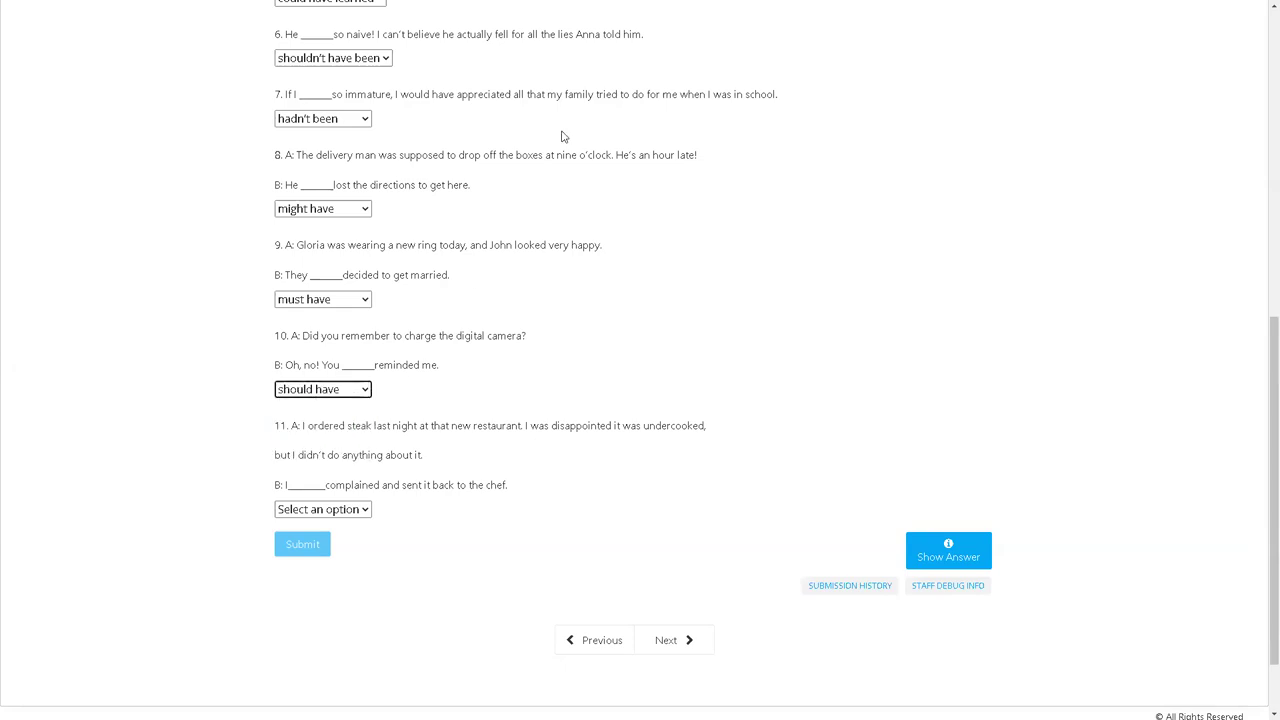